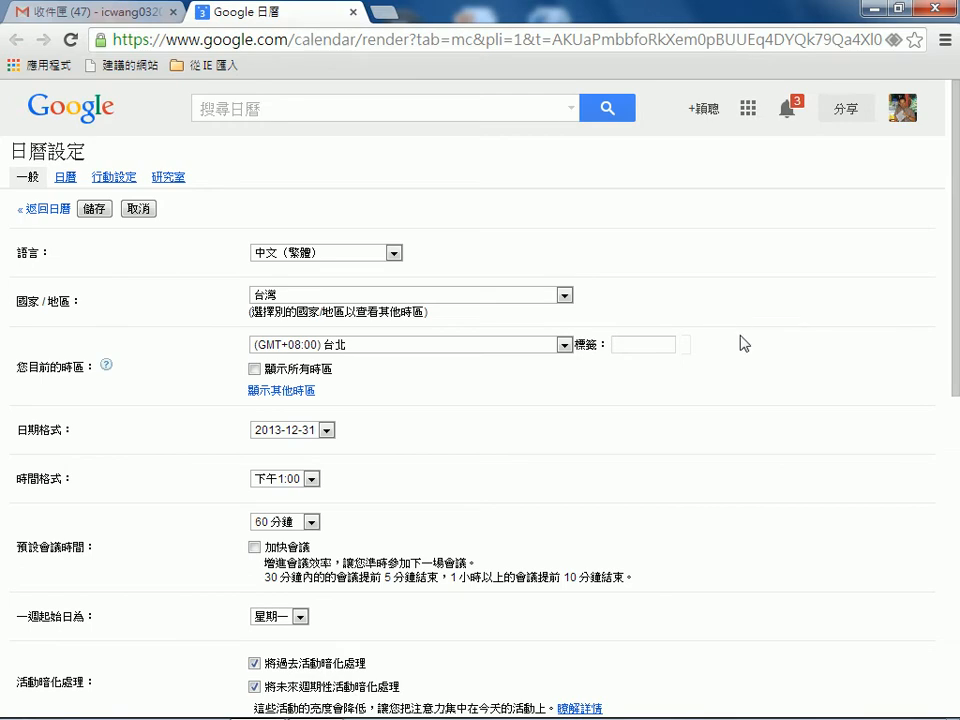
Enlarge the calendar settings page and check which choices are offered for the current time zone
key(ctrl+plus)
key(ctrl+plus)
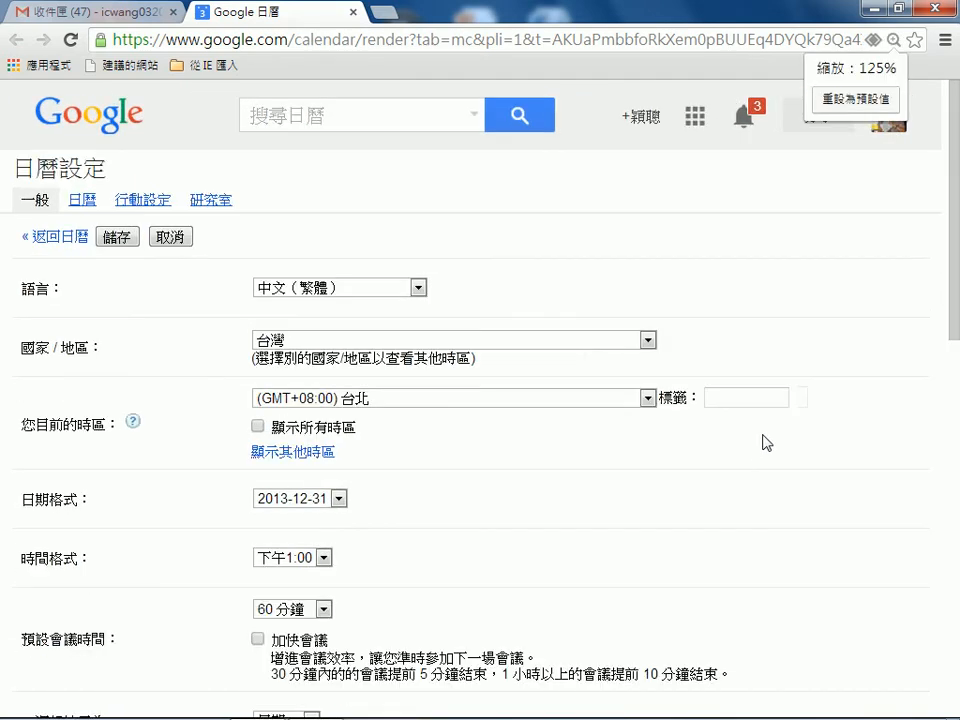
key(ctrl+plus)
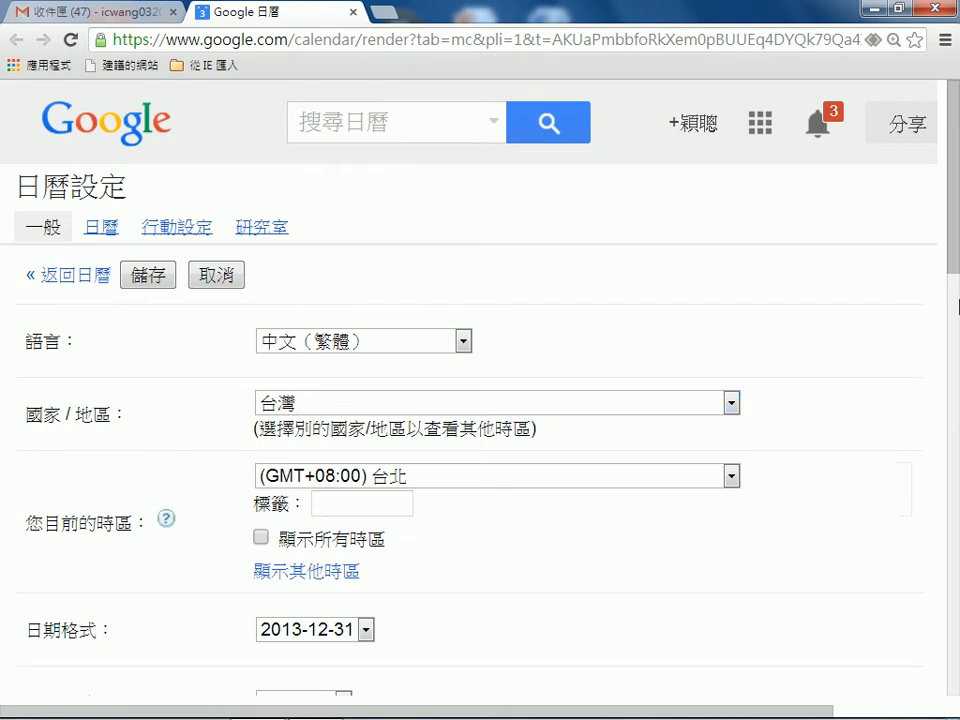
scroll(955, 298, down, 1)
scroll(955, 298, down, 3)
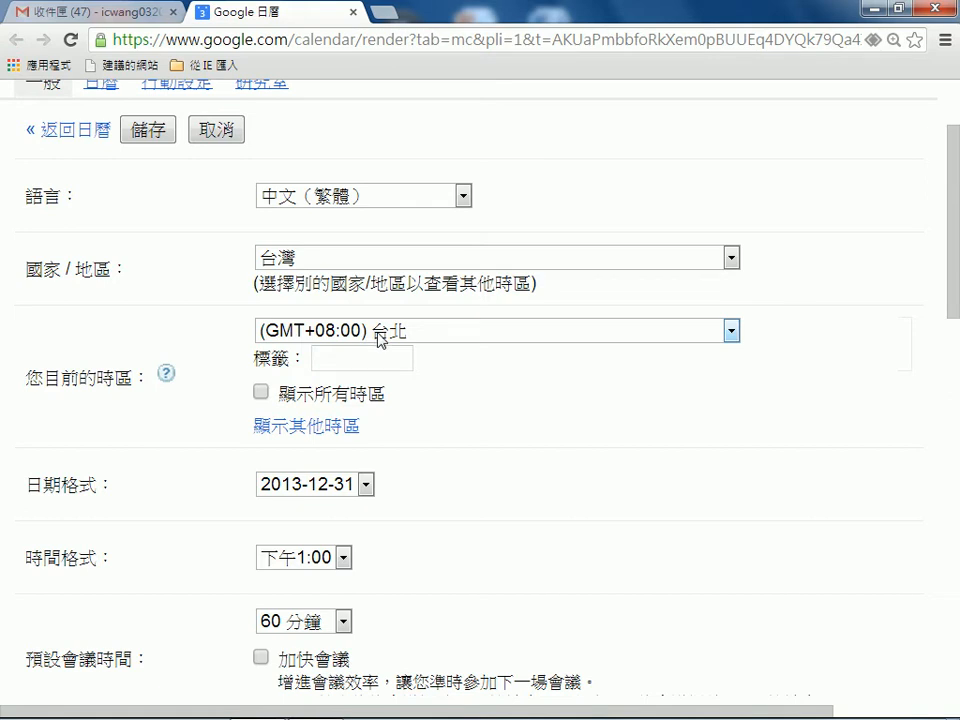
click(381, 340)
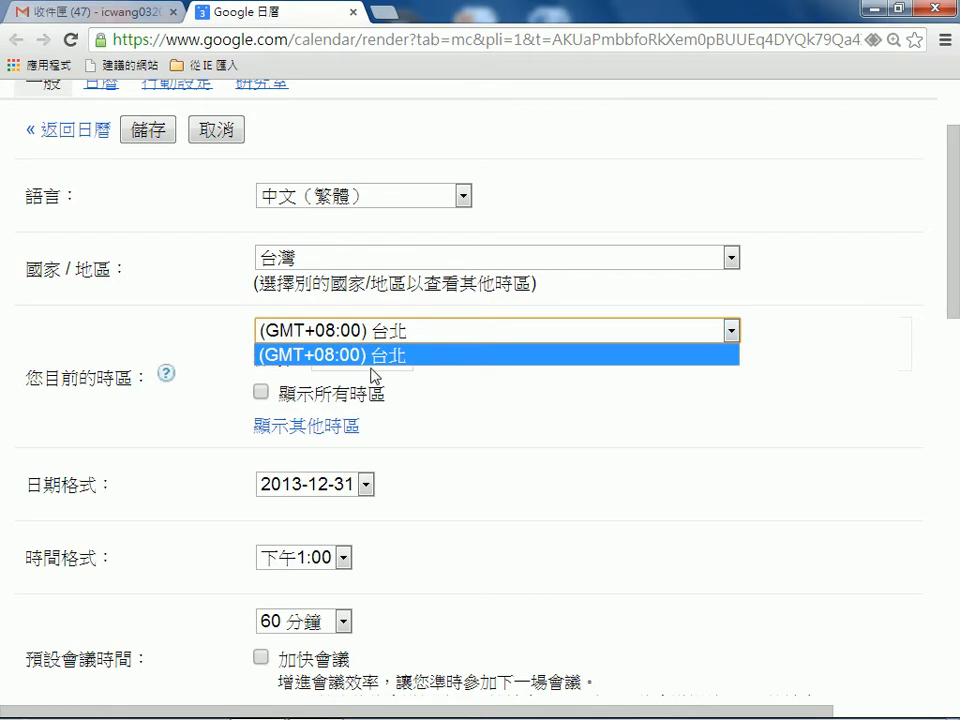
click(520, 386)
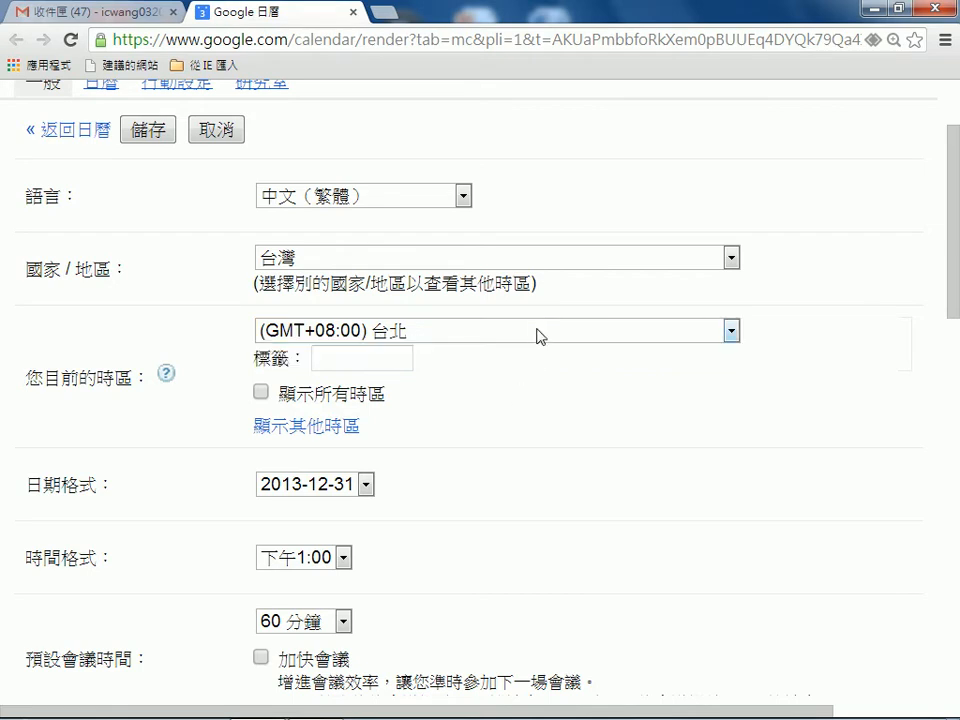
click(537, 336)
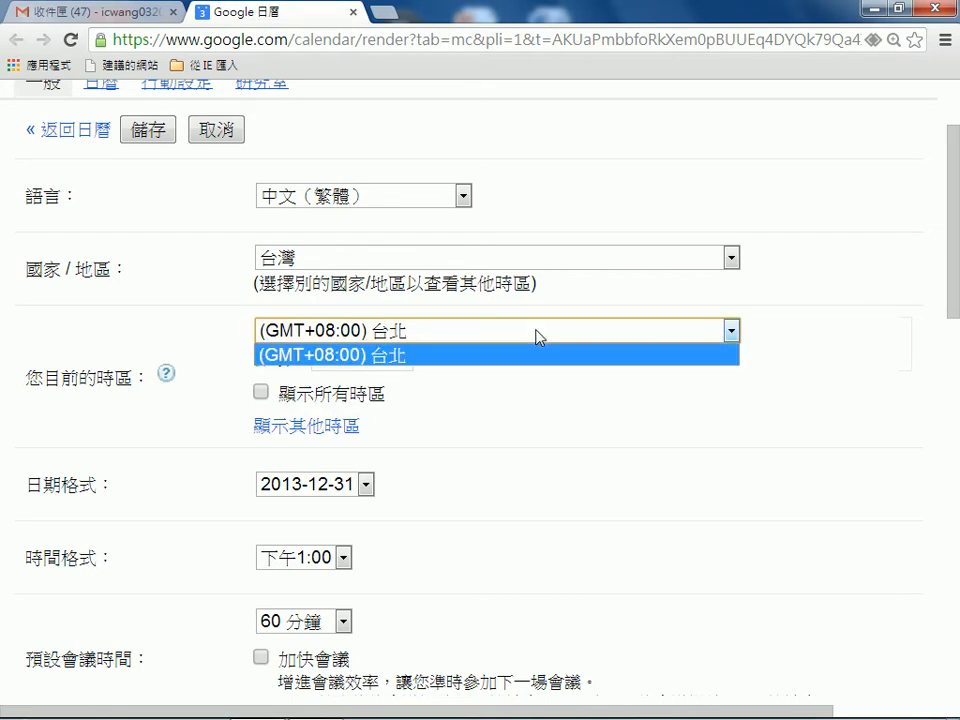
click(537, 336)
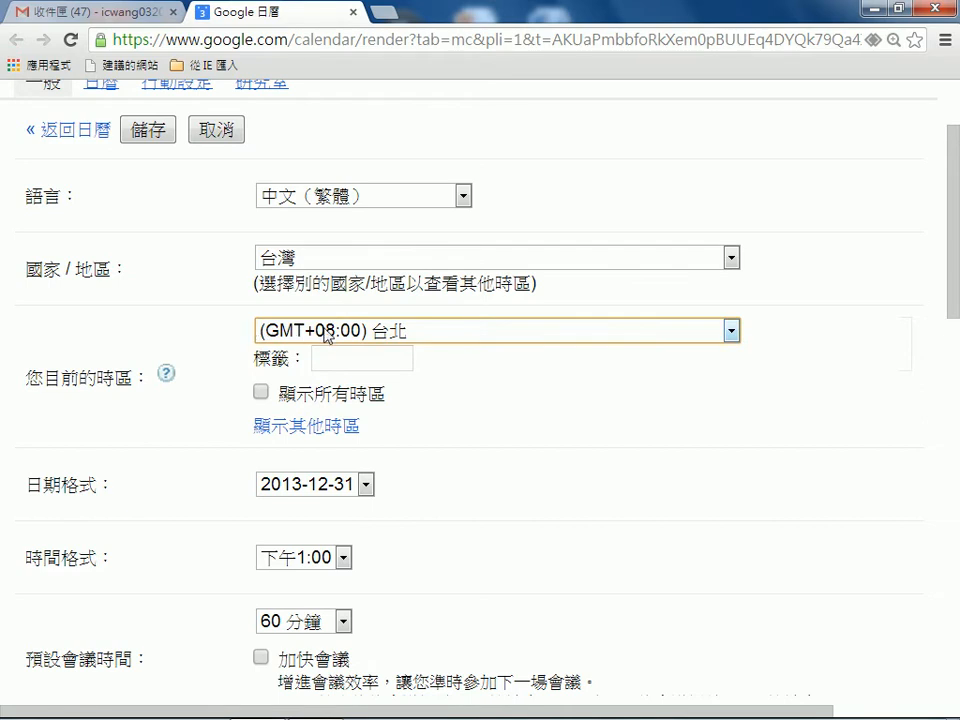
Try out an additional time zone by checking its choices and swapping the zones, and remove the extra zone
click(299, 431)
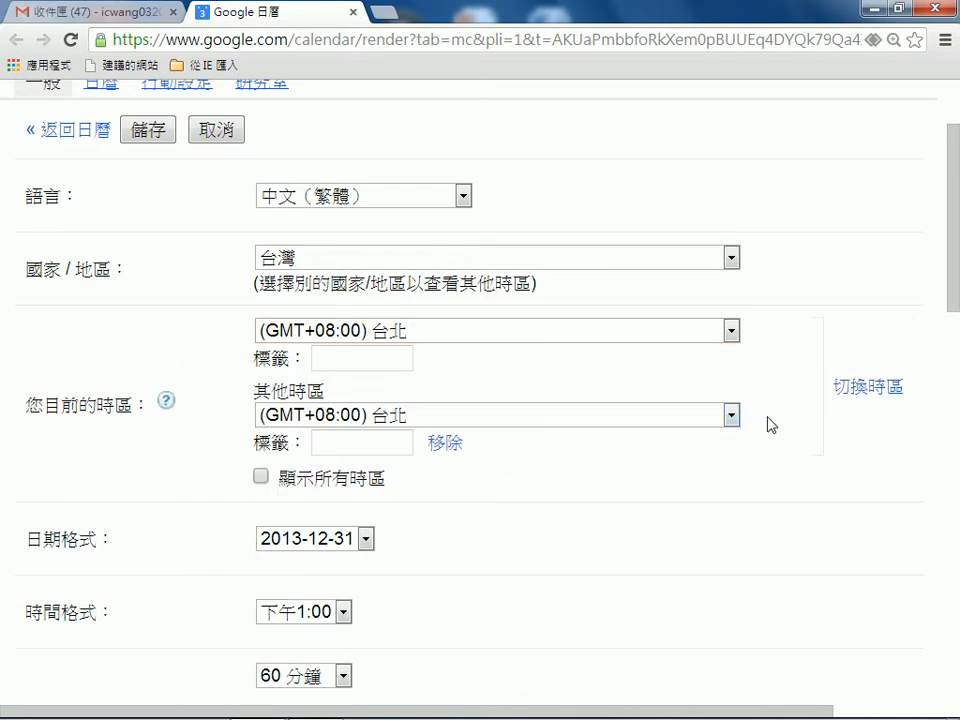
click(726, 418)
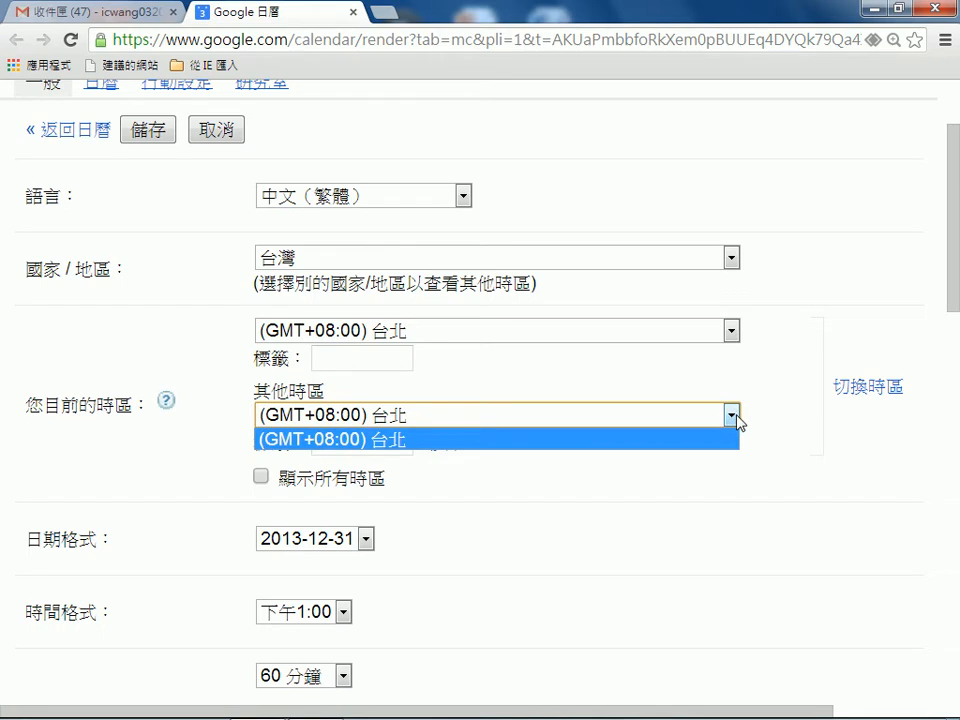
click(741, 420)
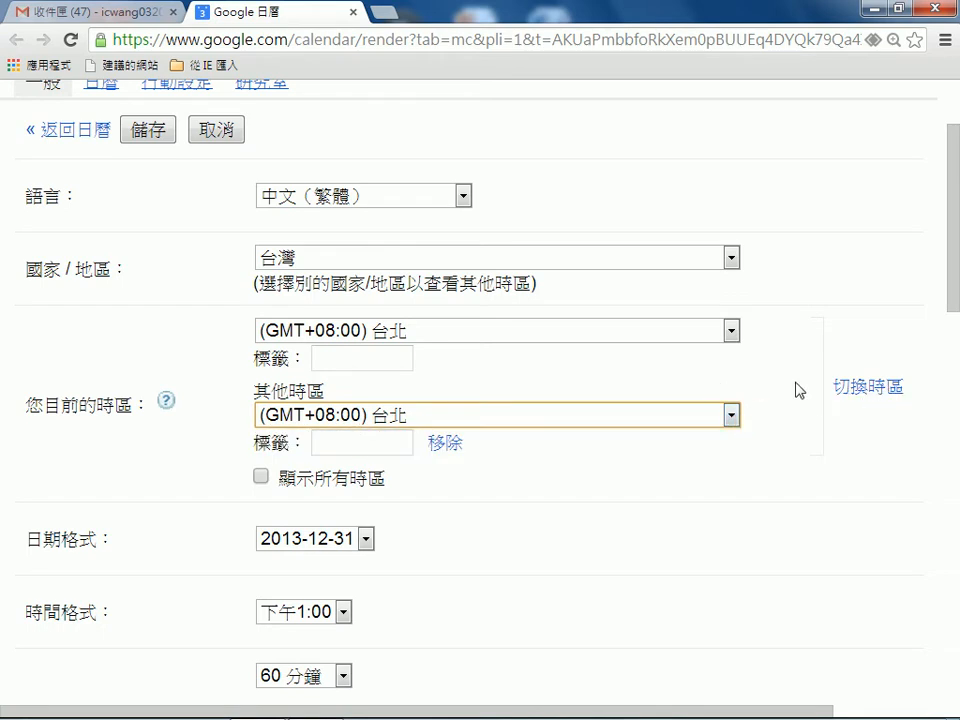
click(868, 390)
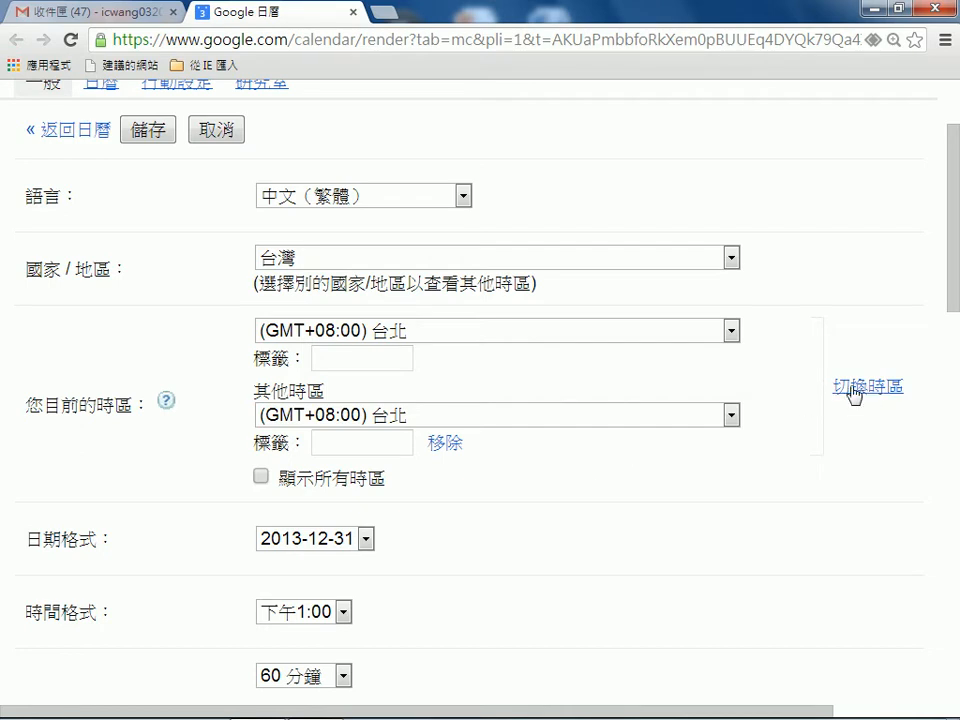
drag(851, 394, 863, 454)
click(866, 407)
click(441, 442)
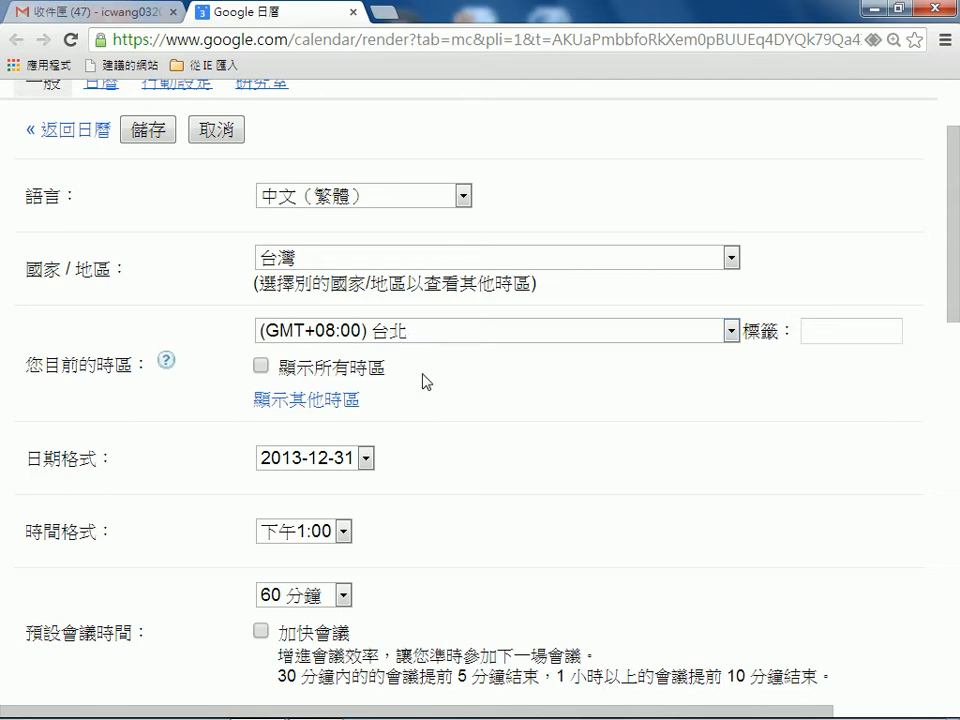
Select 2013-12-31 as the date format and 下午1:00 as the time format
scroll(488, 427, down, 1)
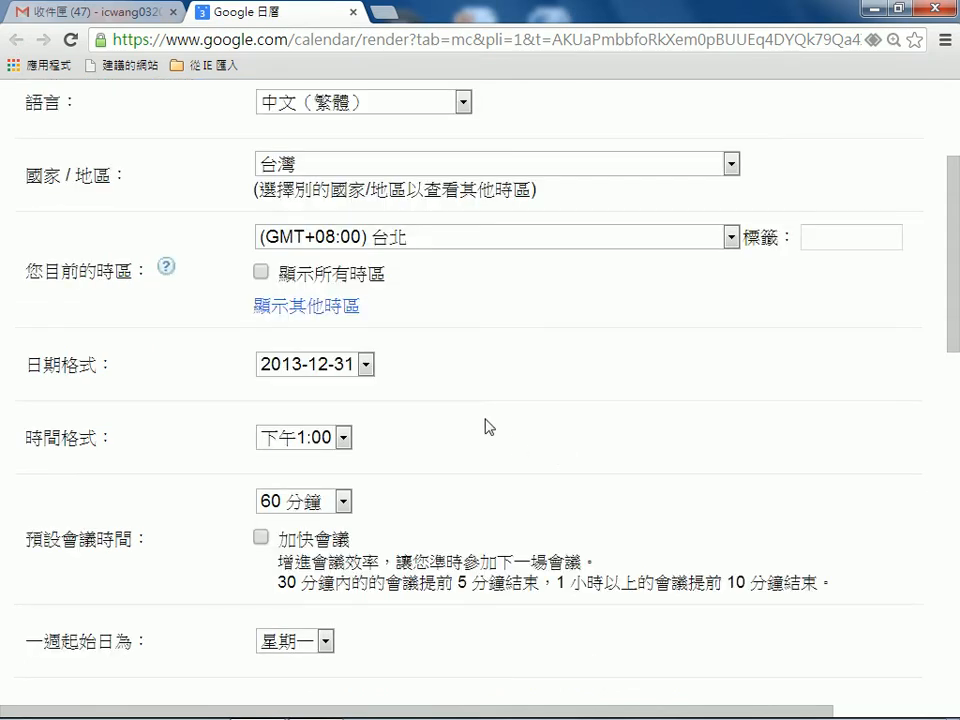
click(368, 374)
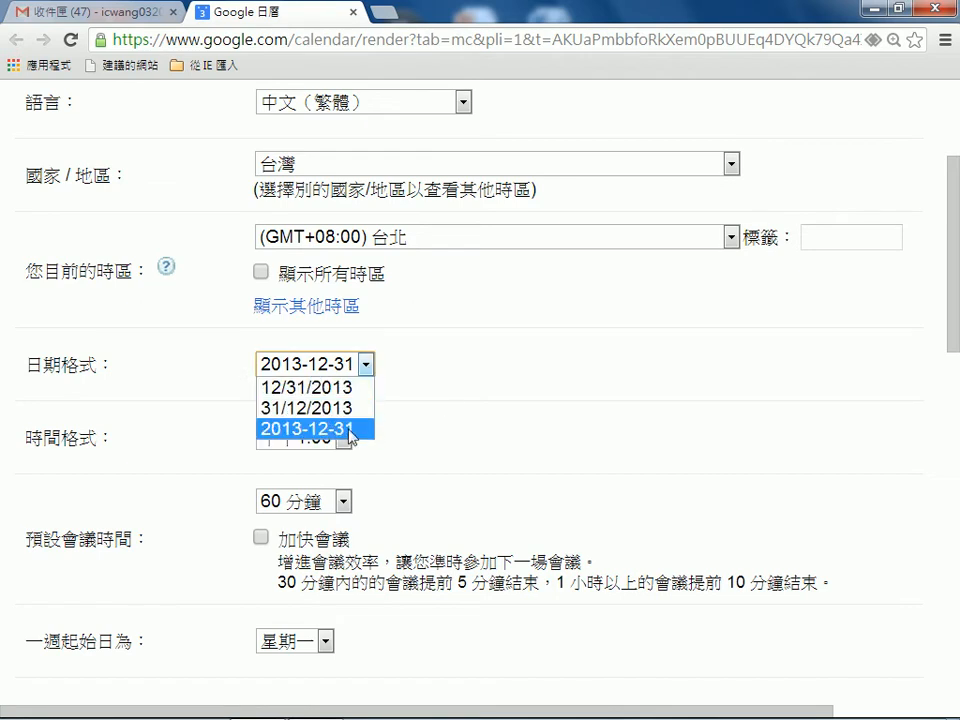
click(340, 428)
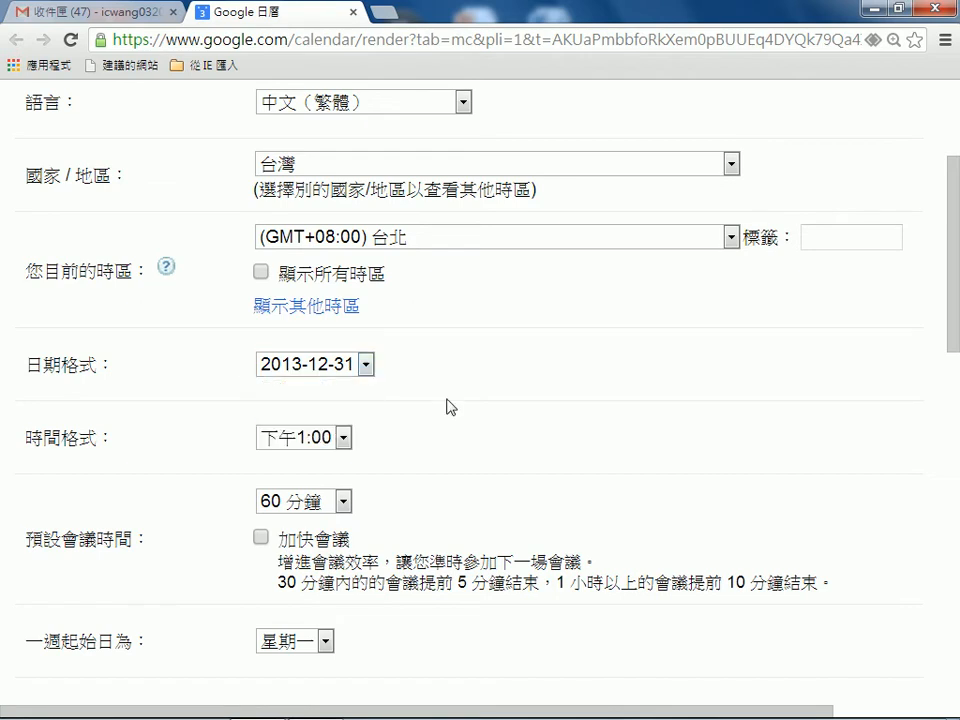
click(343, 437)
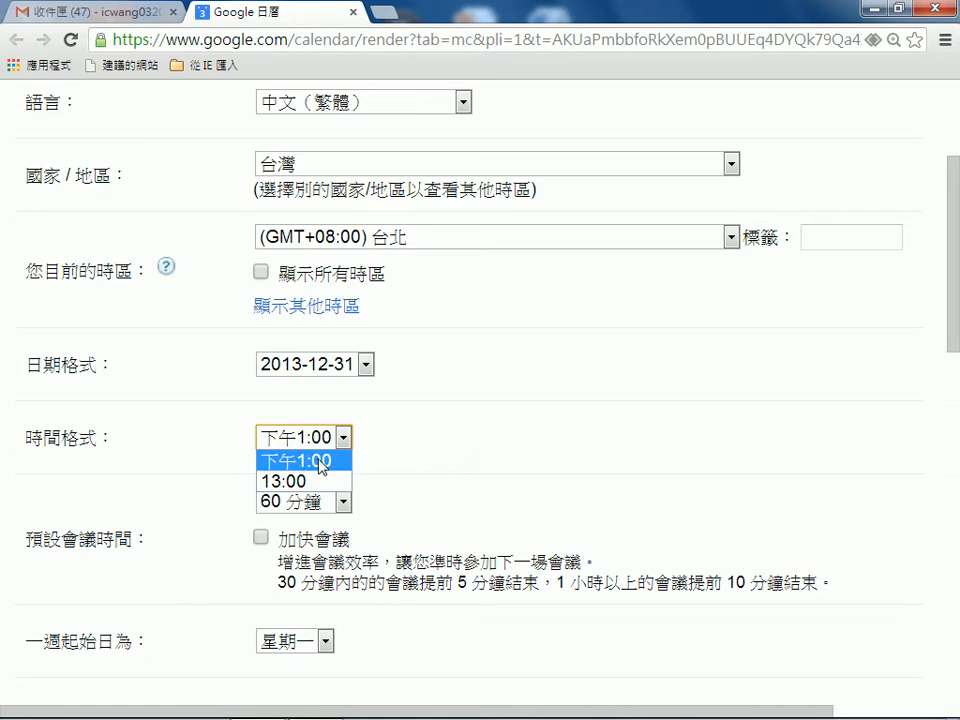
click(317, 461)
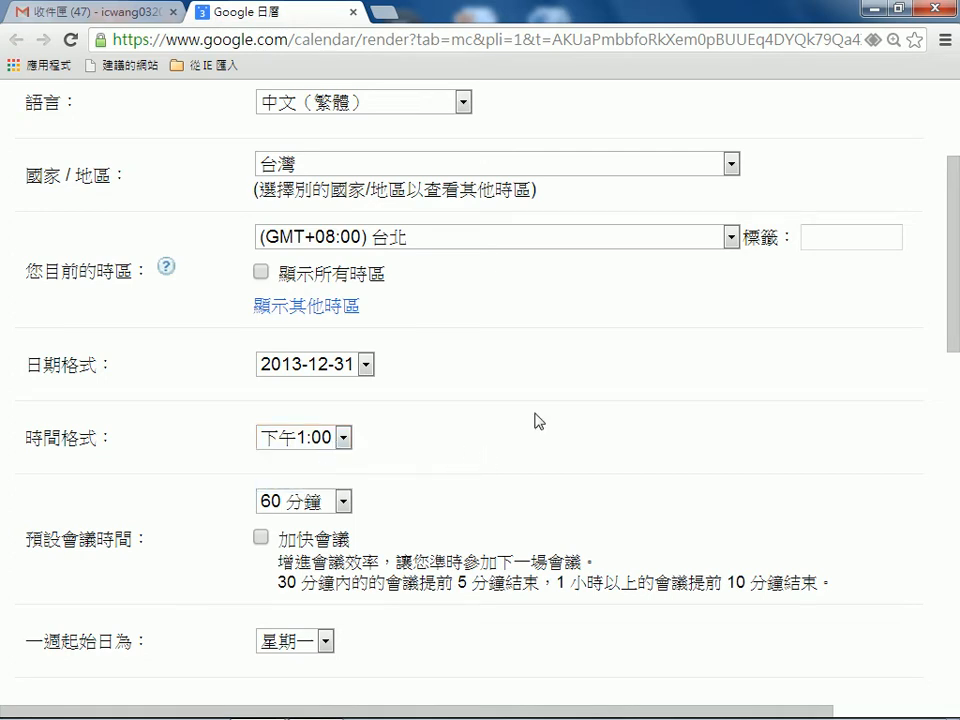
Review the choices for the first day of the week and compare them with the Windows clock calendar
scroll(557, 422, down, 2)
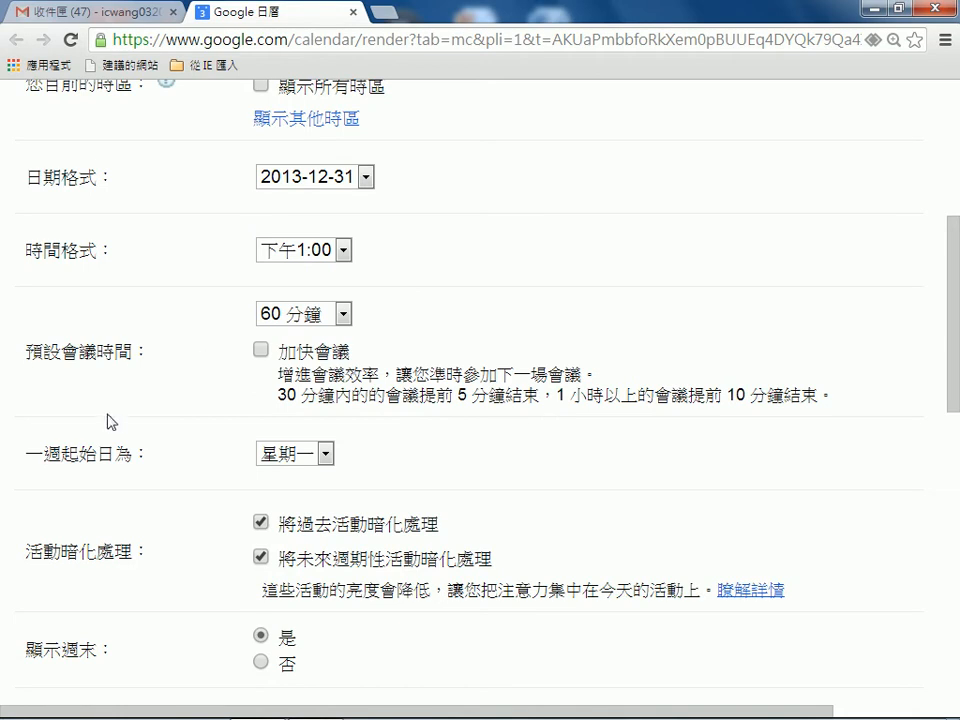
scroll(120, 415, down, 1)
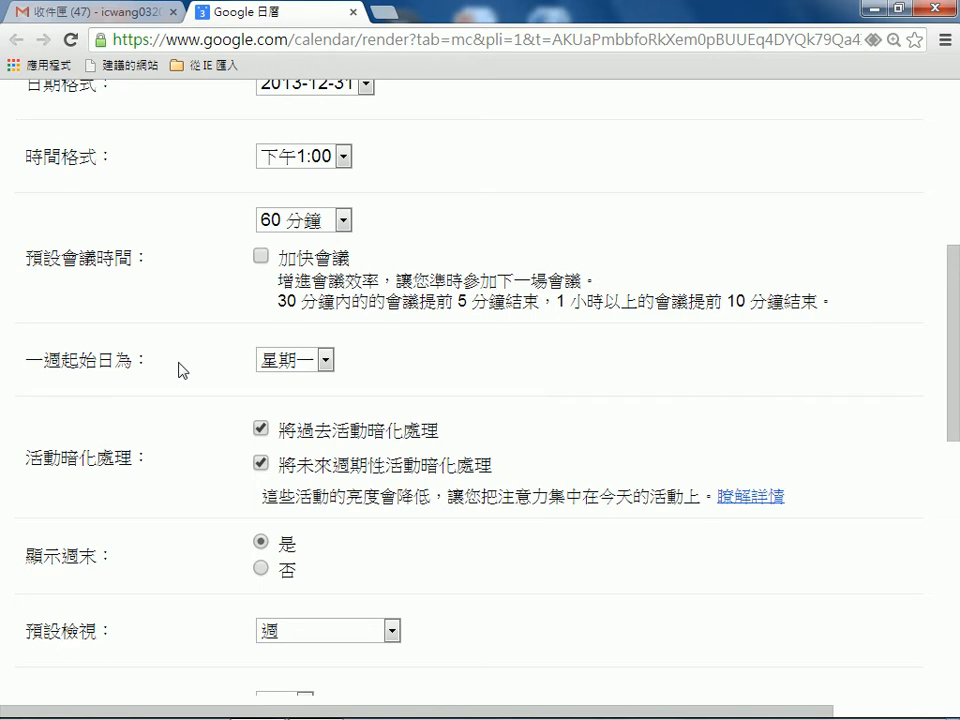
click(326, 362)
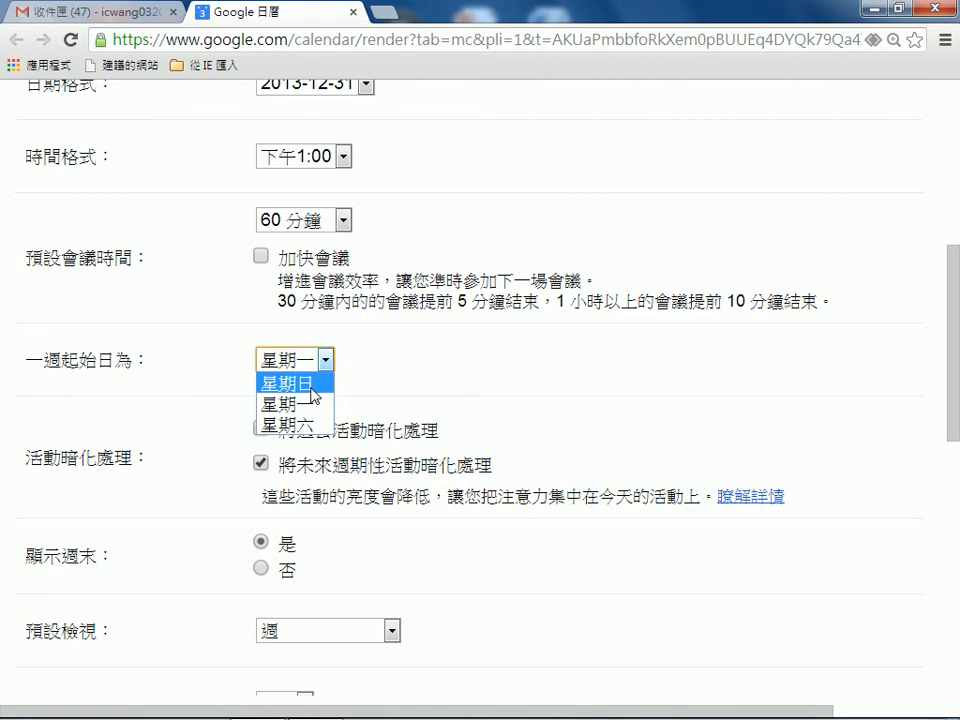
click(737, 352)
mouse_move(912, 710)
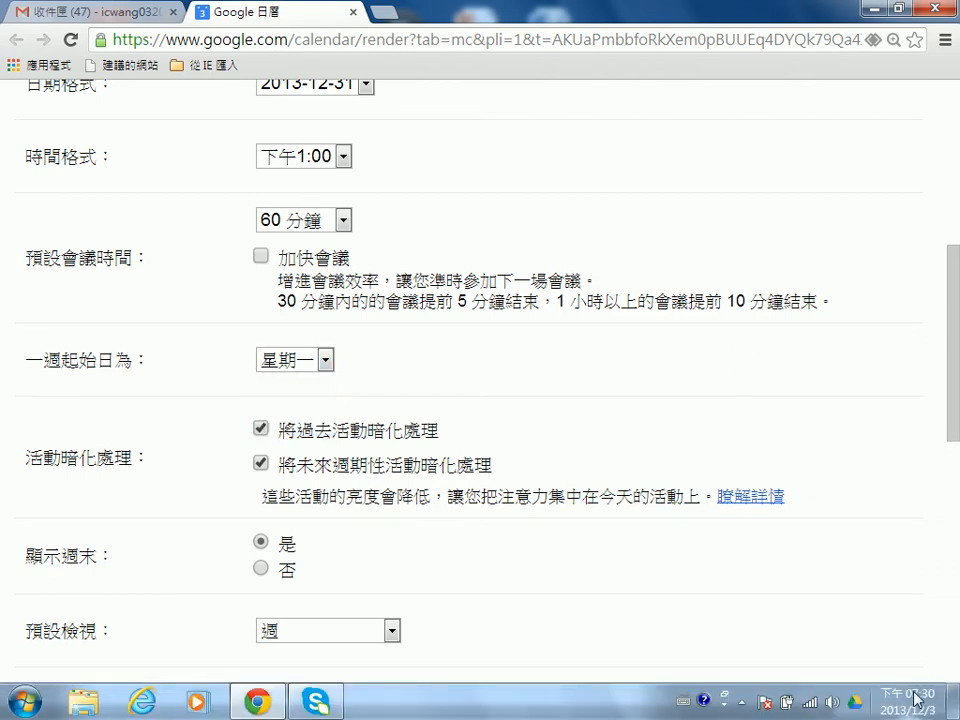
click(918, 705)
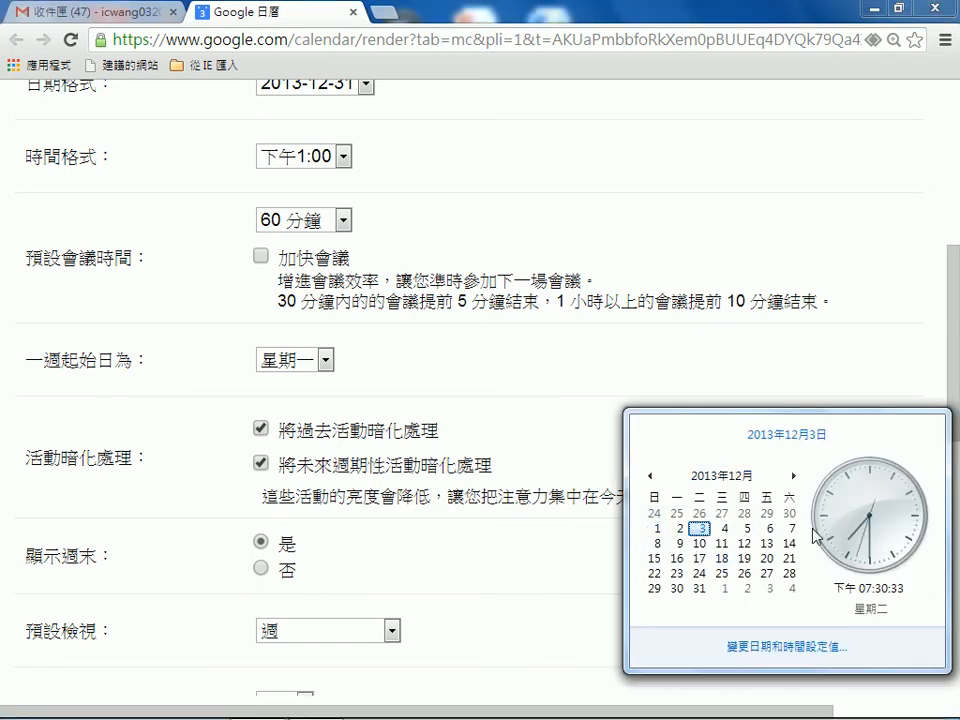
click(737, 133)
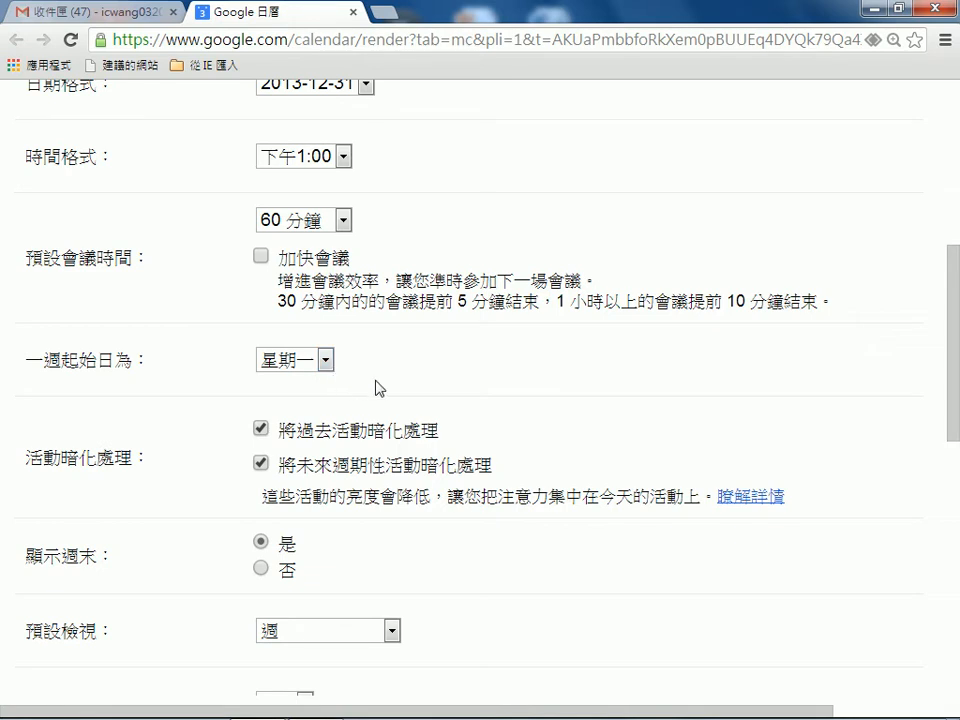
Set the first day of the week to 星期日
mouse_move(932, 707)
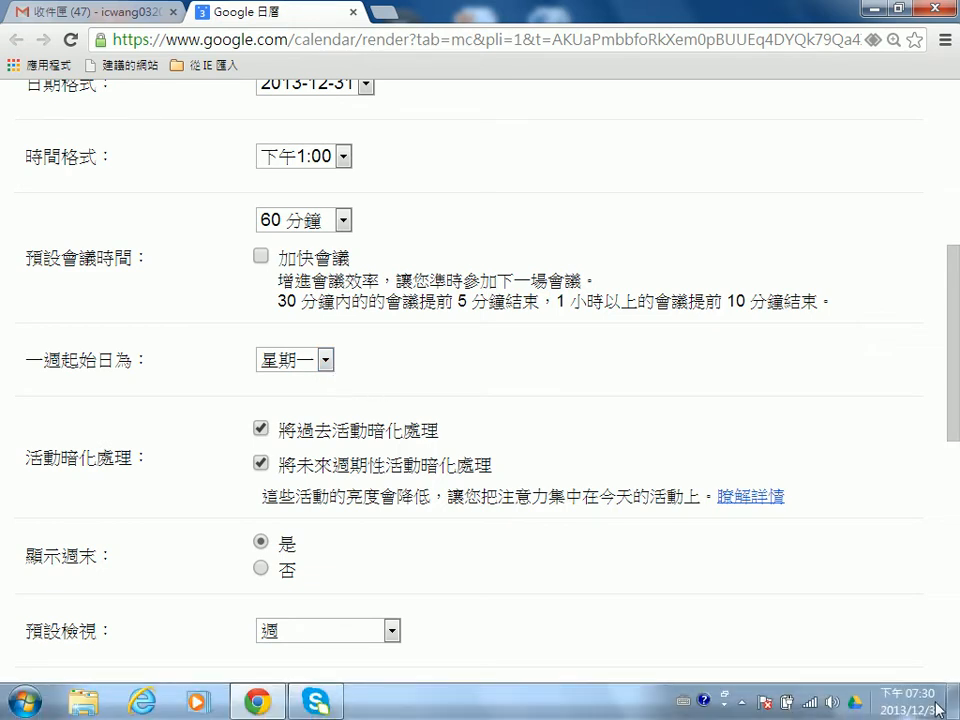
click(324, 361)
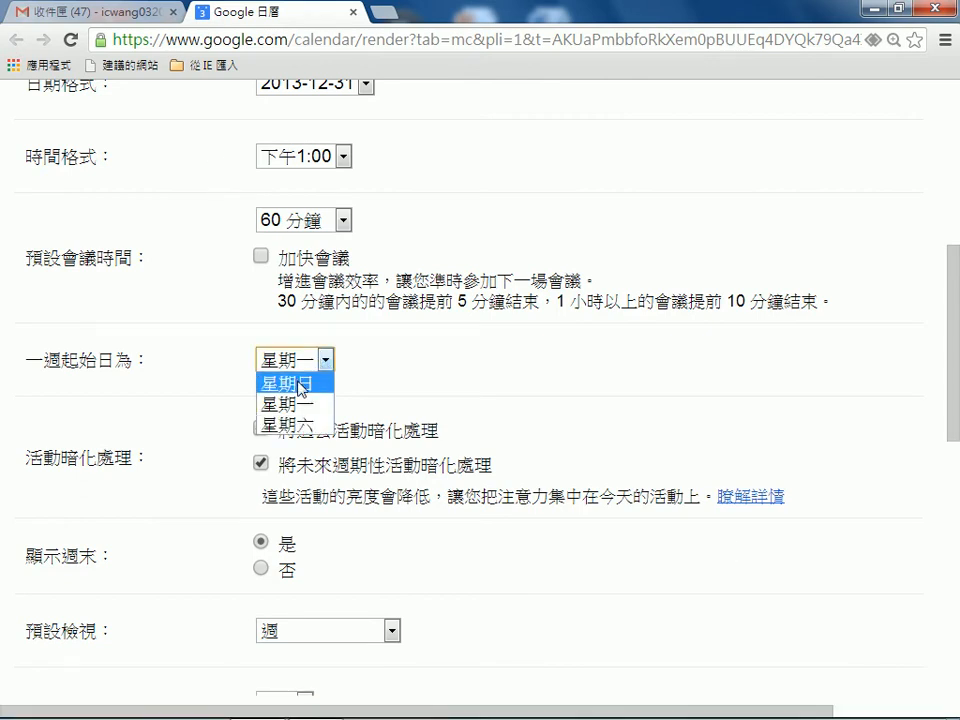
click(300, 385)
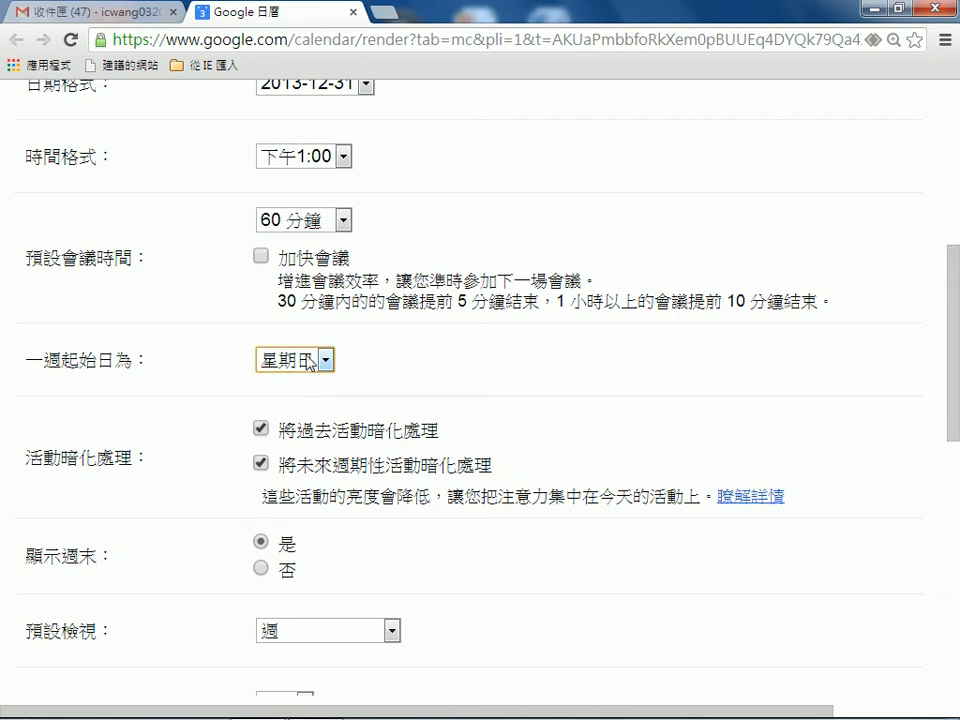
Set the calendar's default view to 月
drag(956, 312, 945, 440)
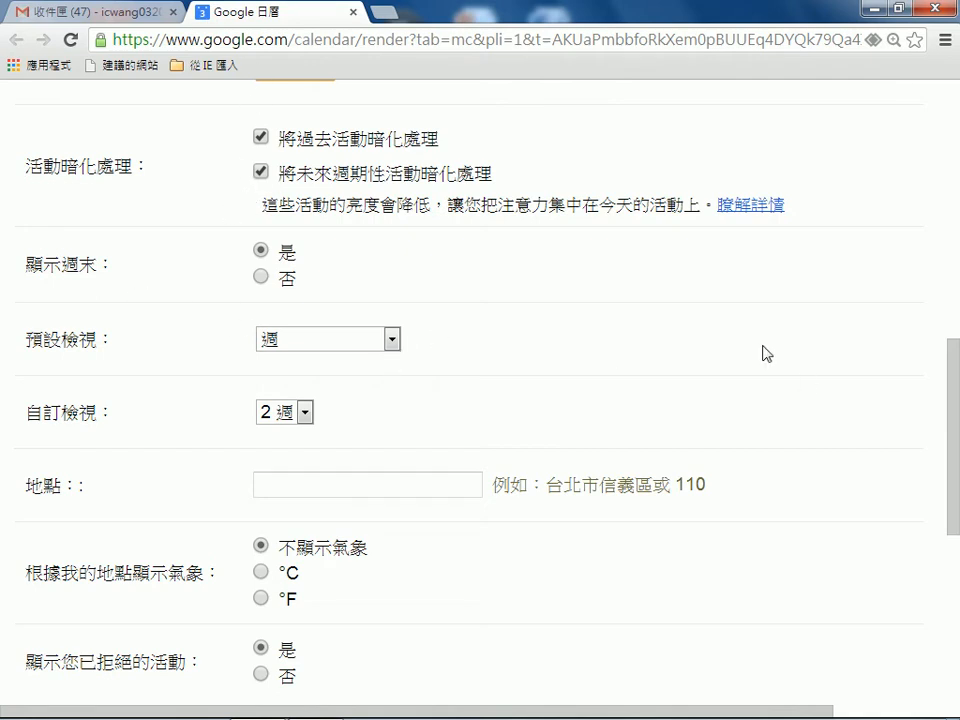
drag(955, 443, 952, 468)
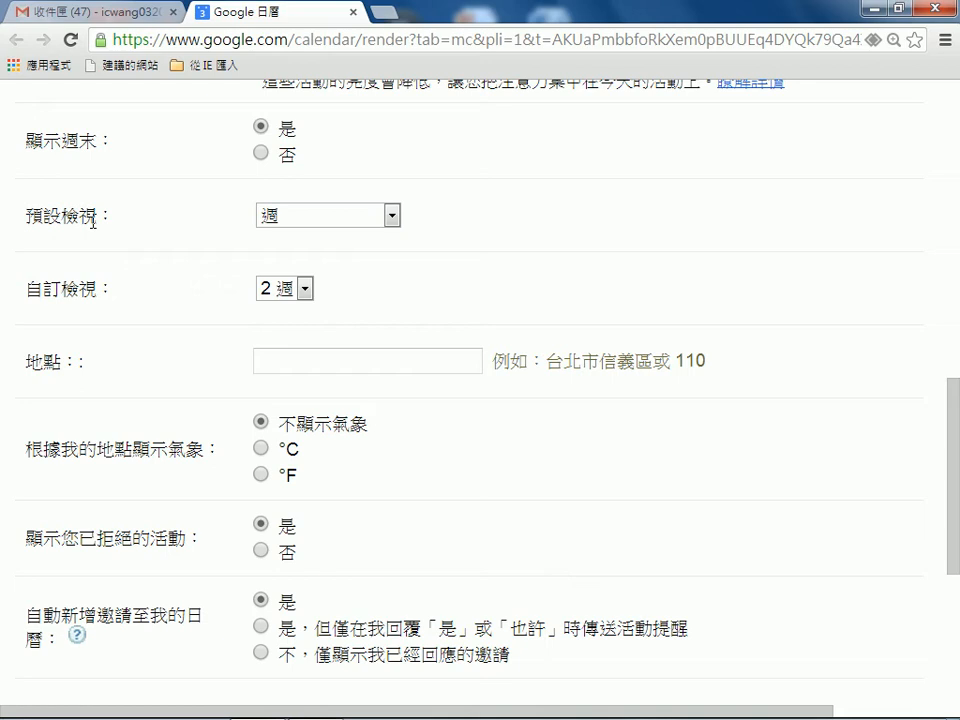
click(393, 218)
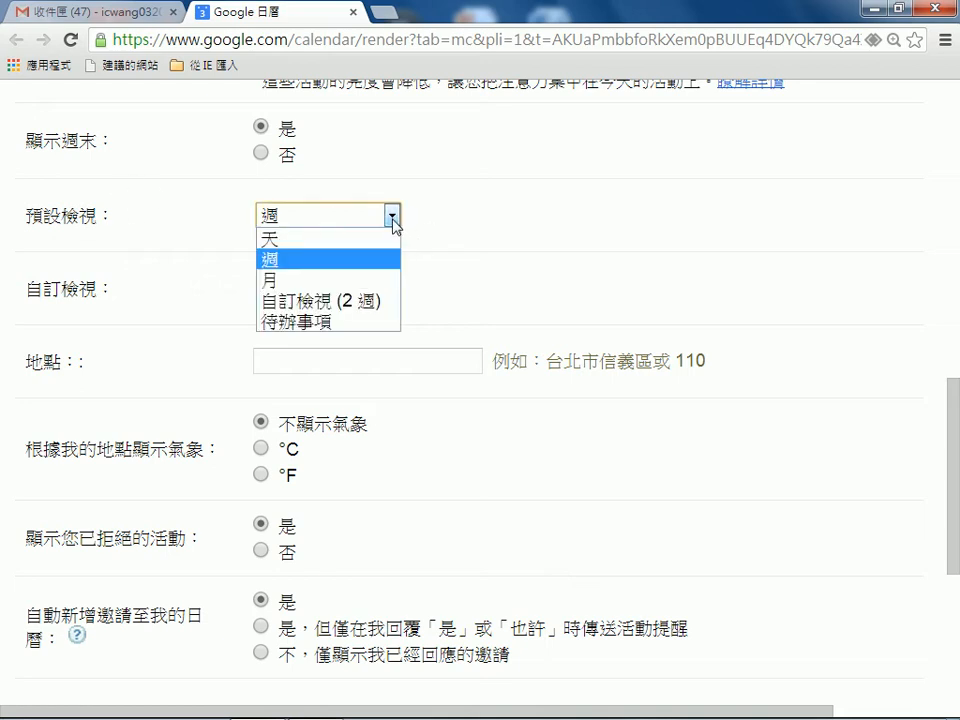
click(362, 282)
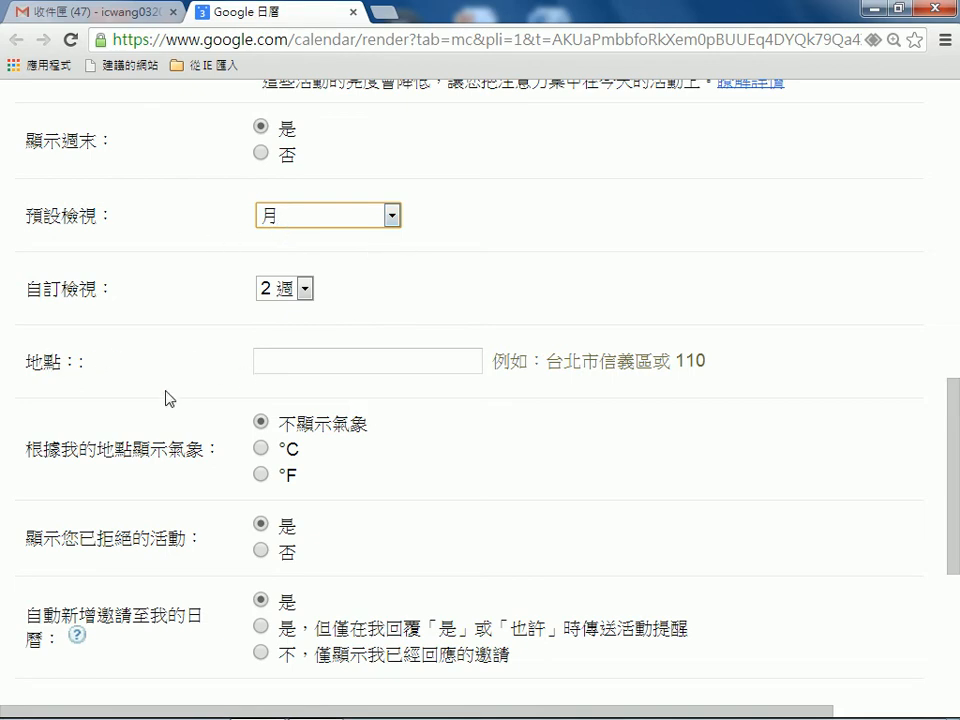
Enter 台北市士林區 as the location, correcting any mistyped characters, and clear the entry again
click(292, 363)
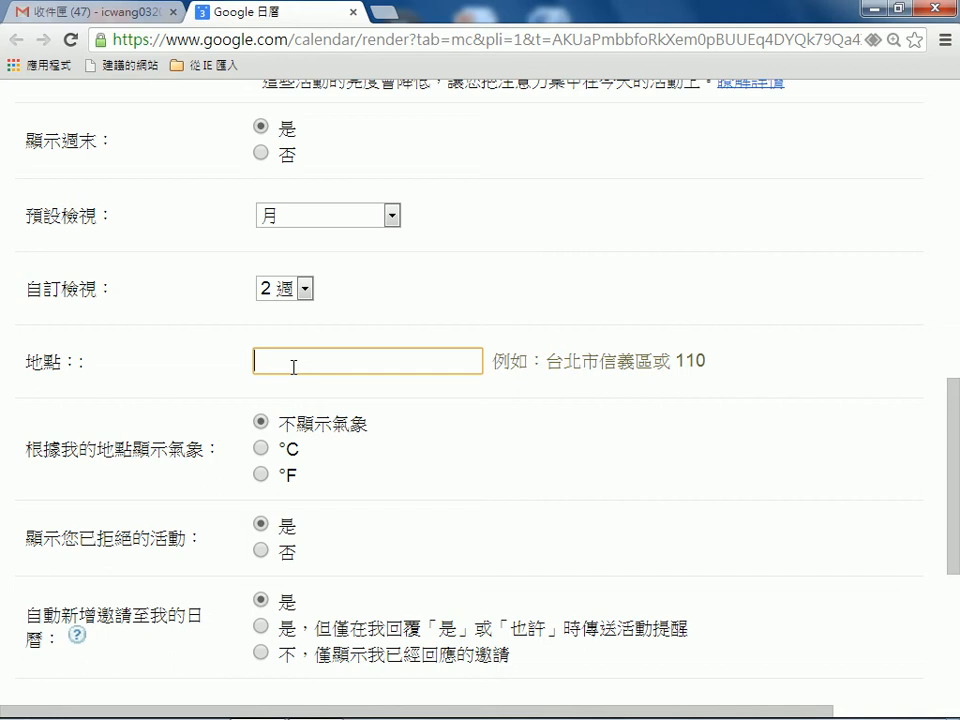
text(w9)
key(BackSpace)
key(BackSpace)
text(債)
key(BackSpace)
text(台ㄅㄟ)
text(北市是)
text(士林區)
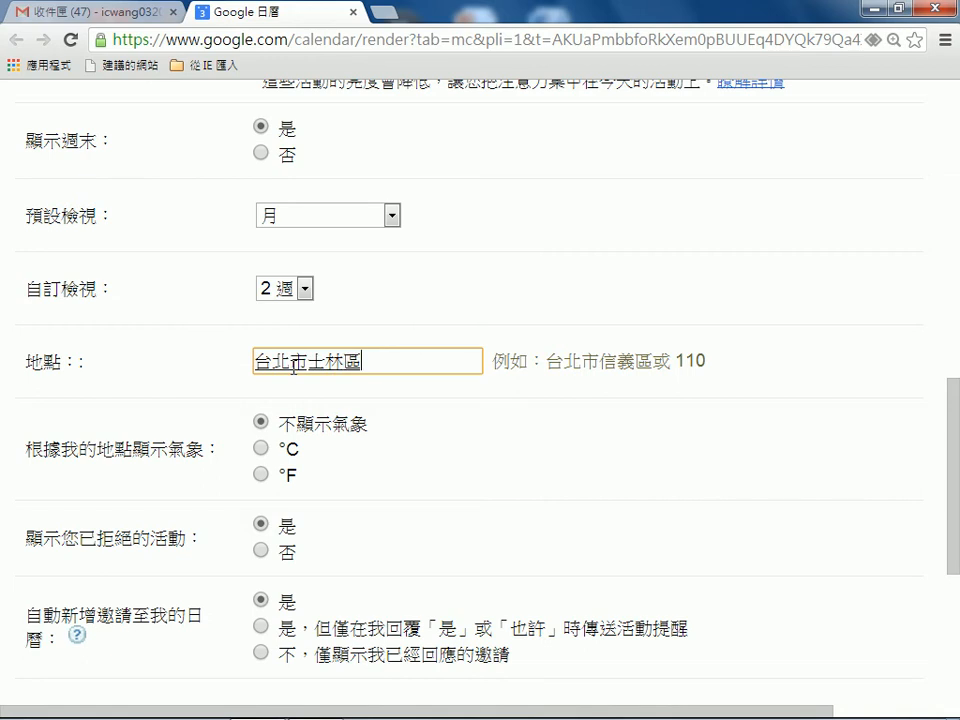
key(BackSpace)
key(BackSpace)
key(BackSpace)
key(BackSpace)
key(BackSpace)
key(BackSpace)
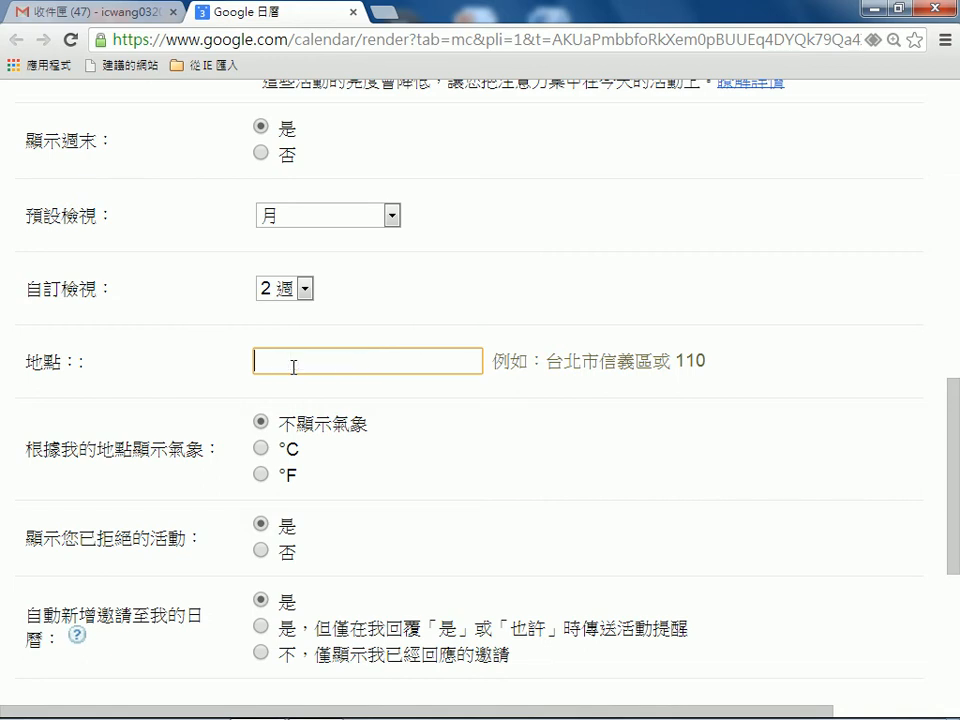
Set the location to 111 and show its weather in °C
text(111)
scroll(390, 367, down, 1)
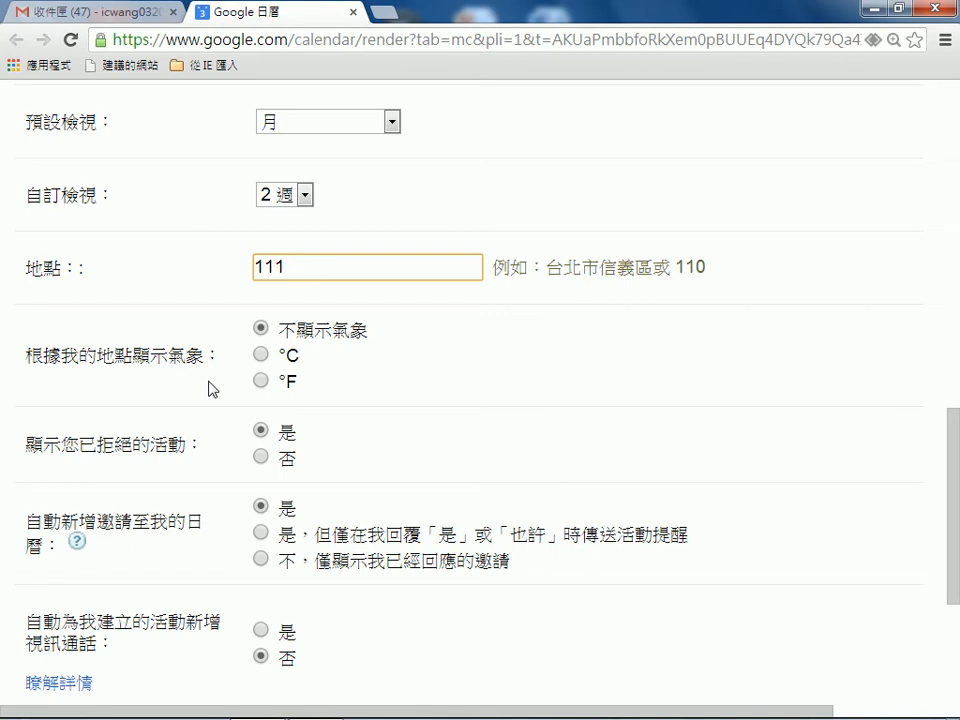
click(261, 356)
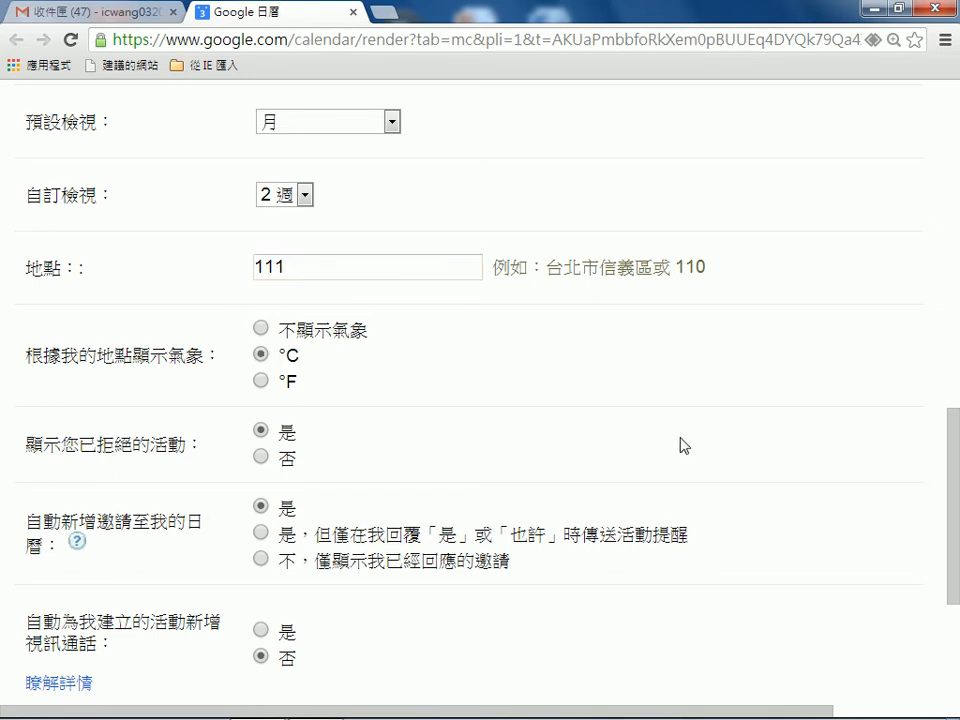
Set the 非公曆 (alternate calendar) option to 陰曆 - 繁體中文 and save the calendar settings
click(371, 266)
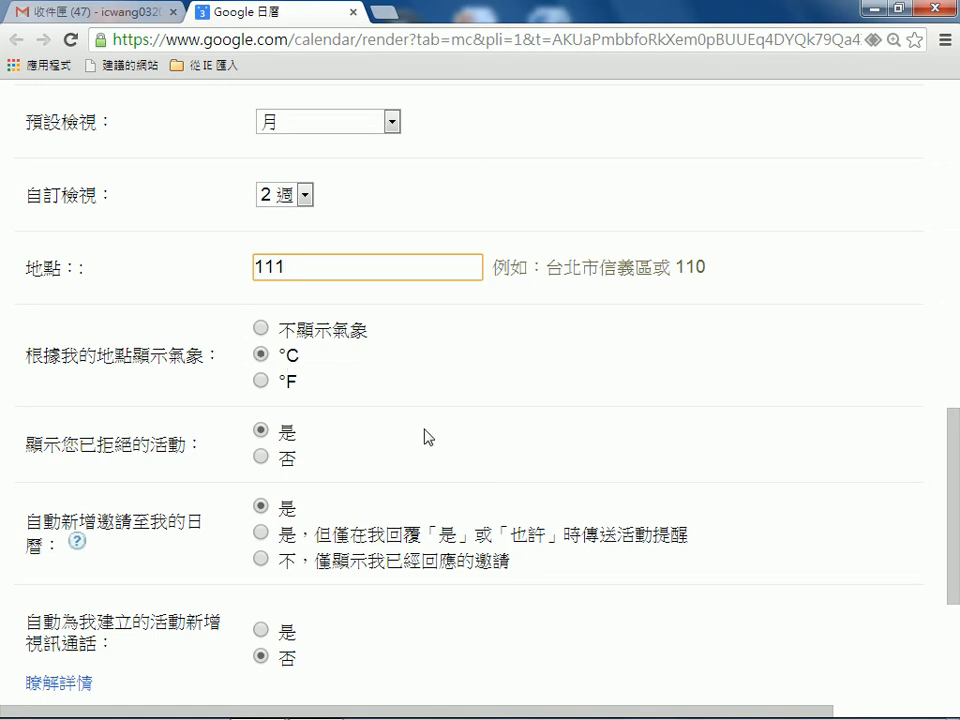
scroll(957, 468, down, 3)
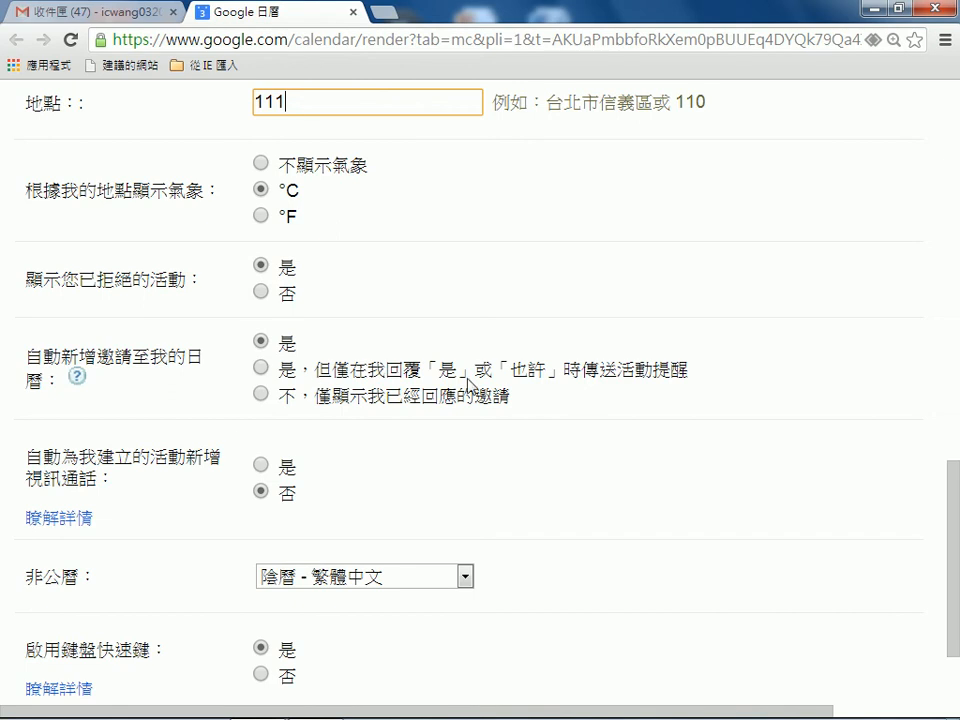
drag(949, 521, 949, 596)
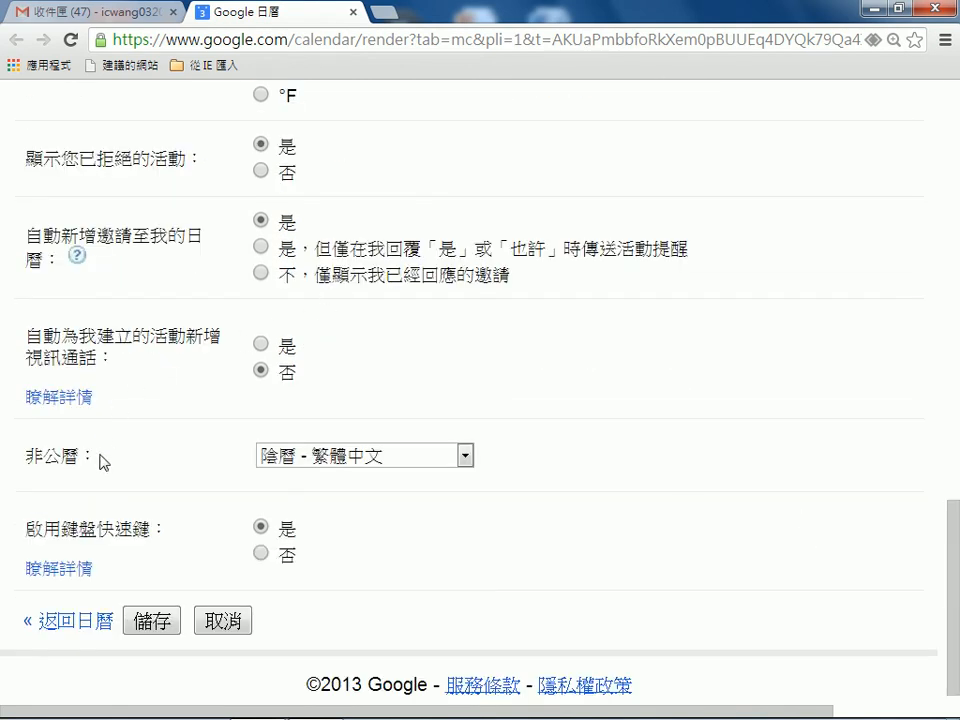
drag(27, 456, 266, 494)
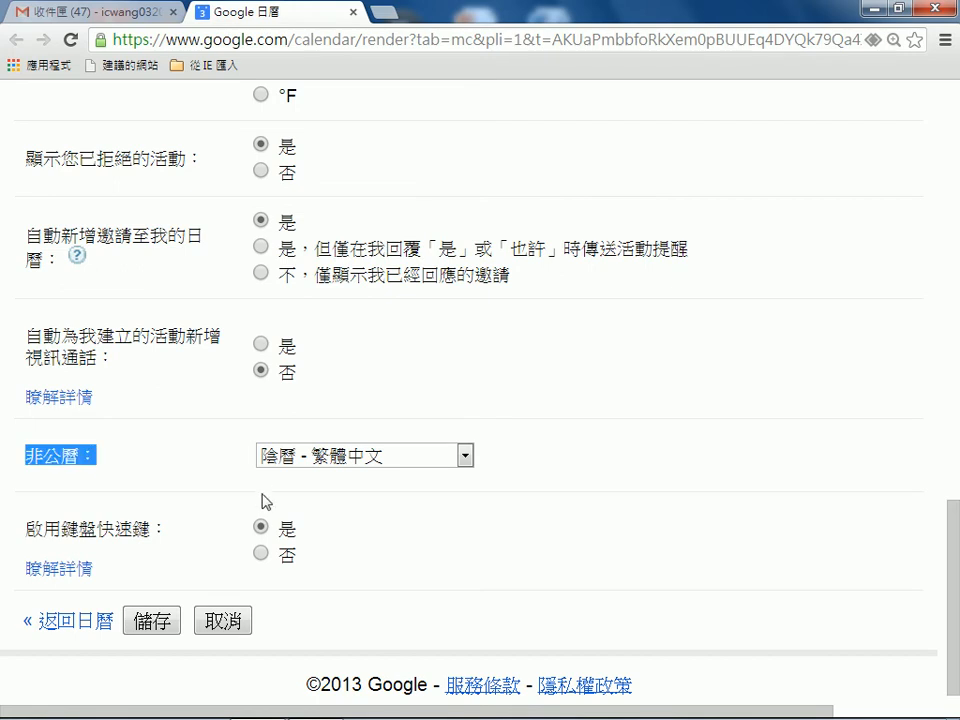
click(377, 463)
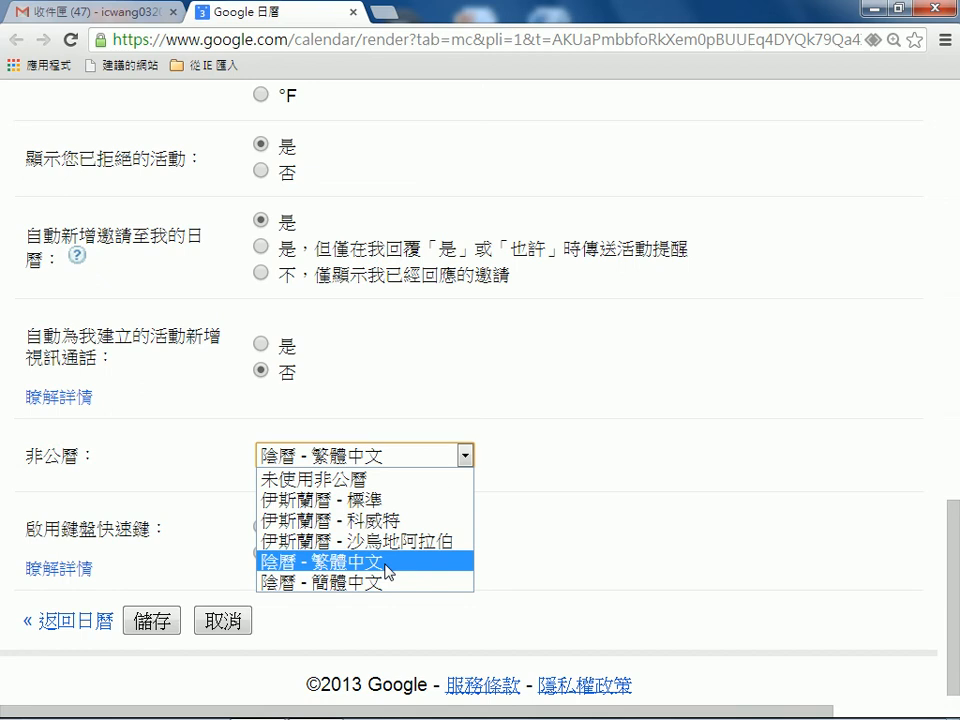
click(422, 564)
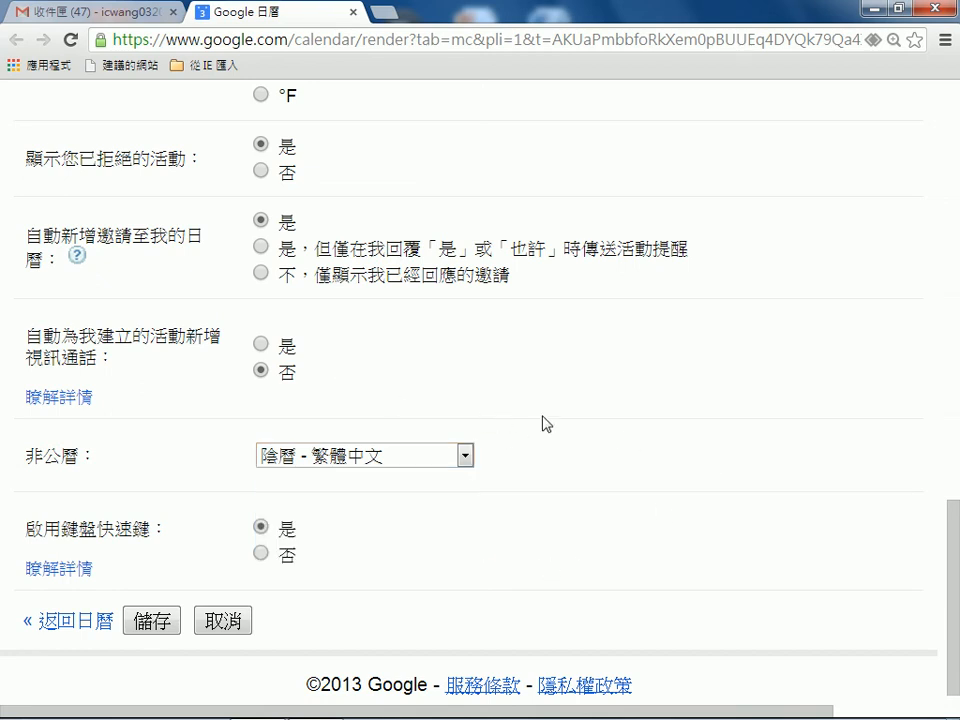
click(161, 624)
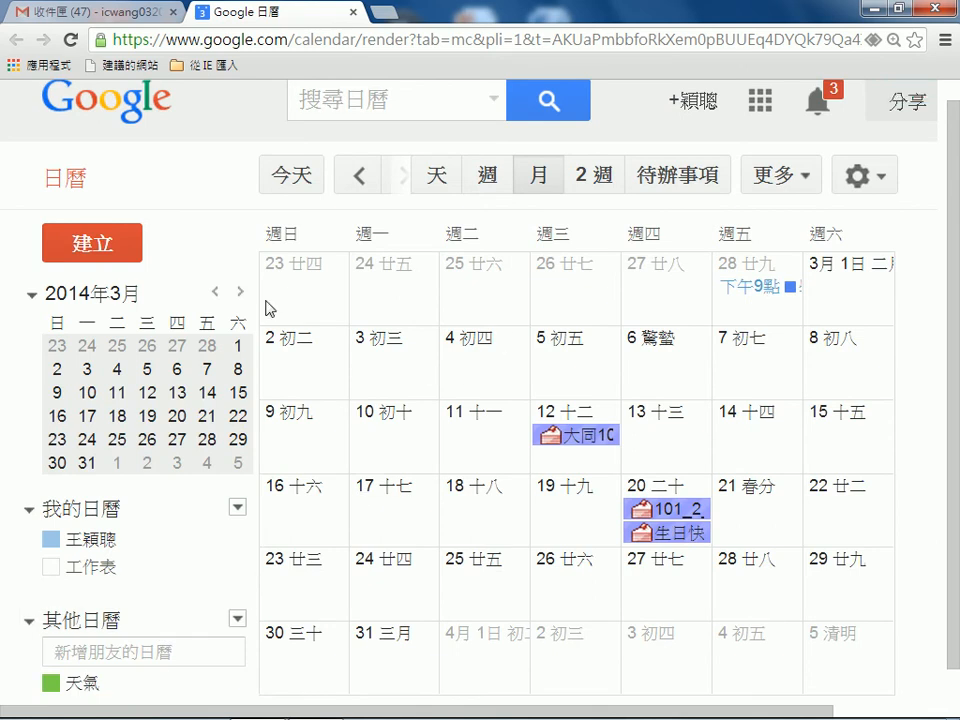
Bring the month view to today's date and shrink the page zoom until the whole month fits
click(292, 180)
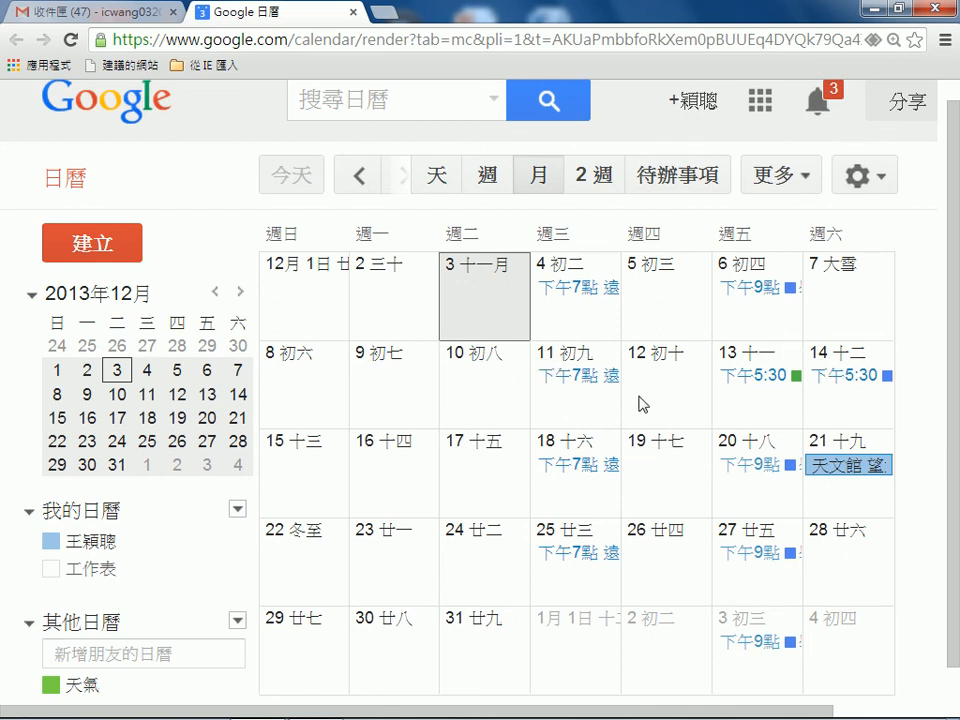
key(ctrl+plus)
key(ctrl+minus)
key(ctrl+minus)
key(ctrl+minus)
key(ctrl+minus)
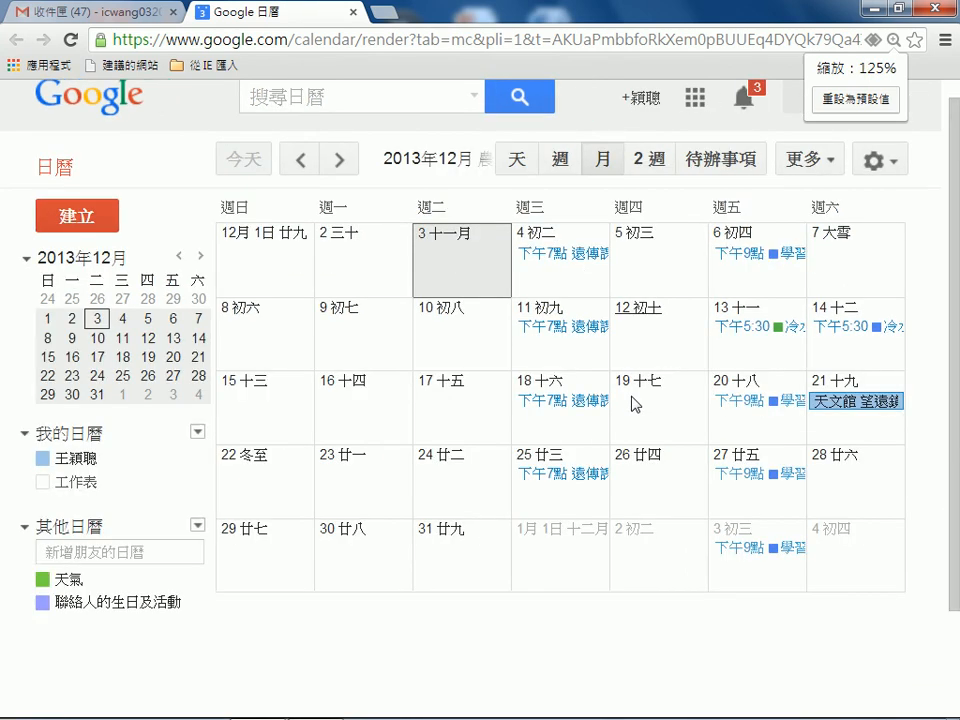
key(ctrl+minus)
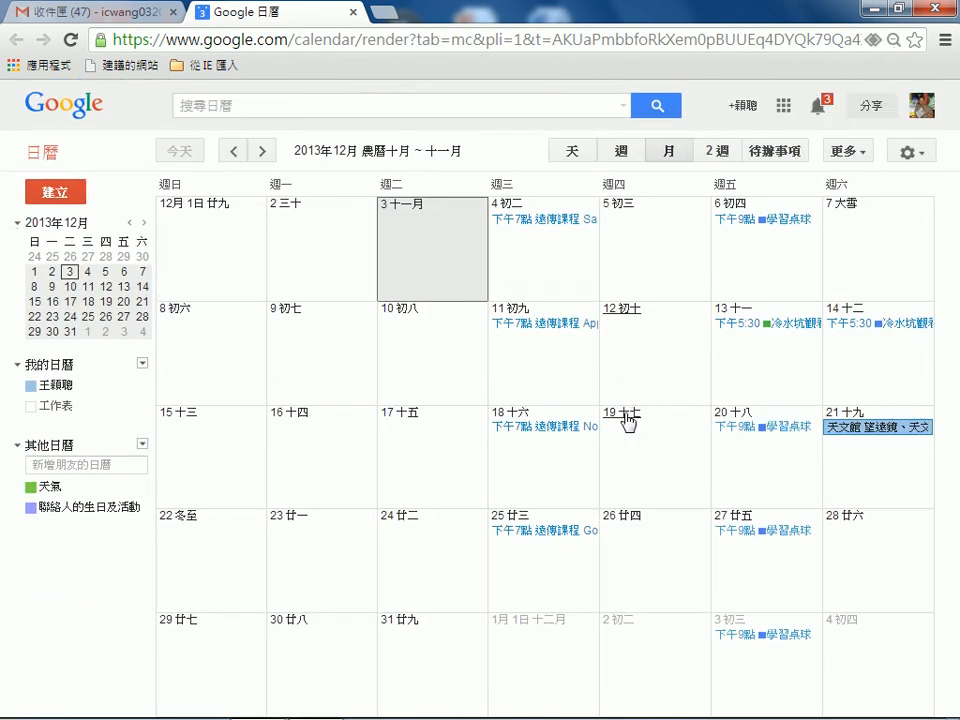
Replace the location in the general calendar settings with 台北市士林區 and save the settings
click(912, 153)
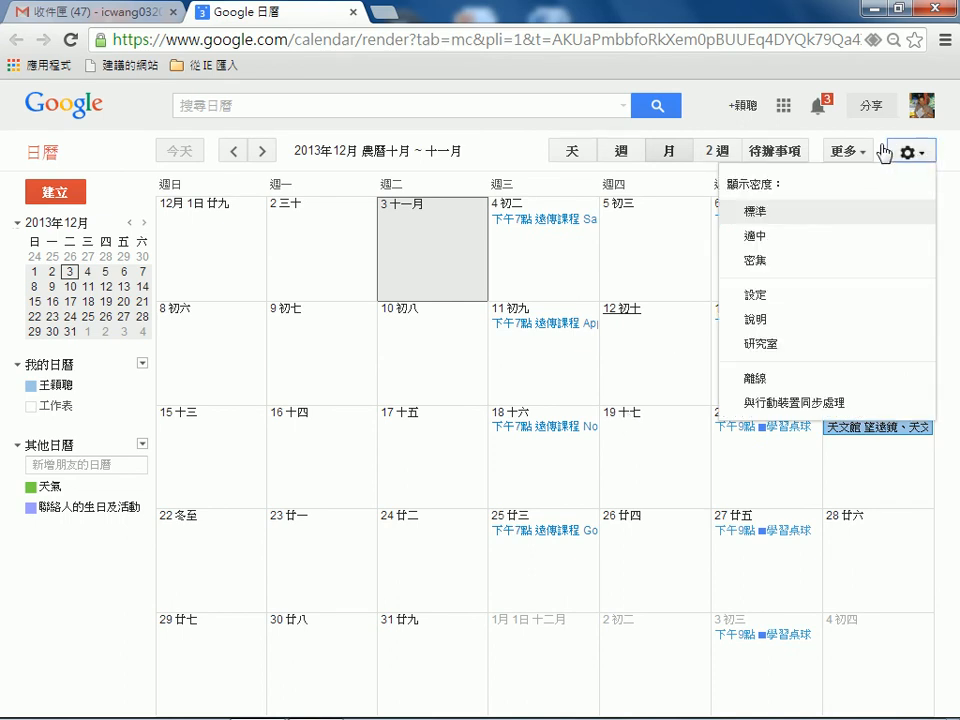
click(776, 297)
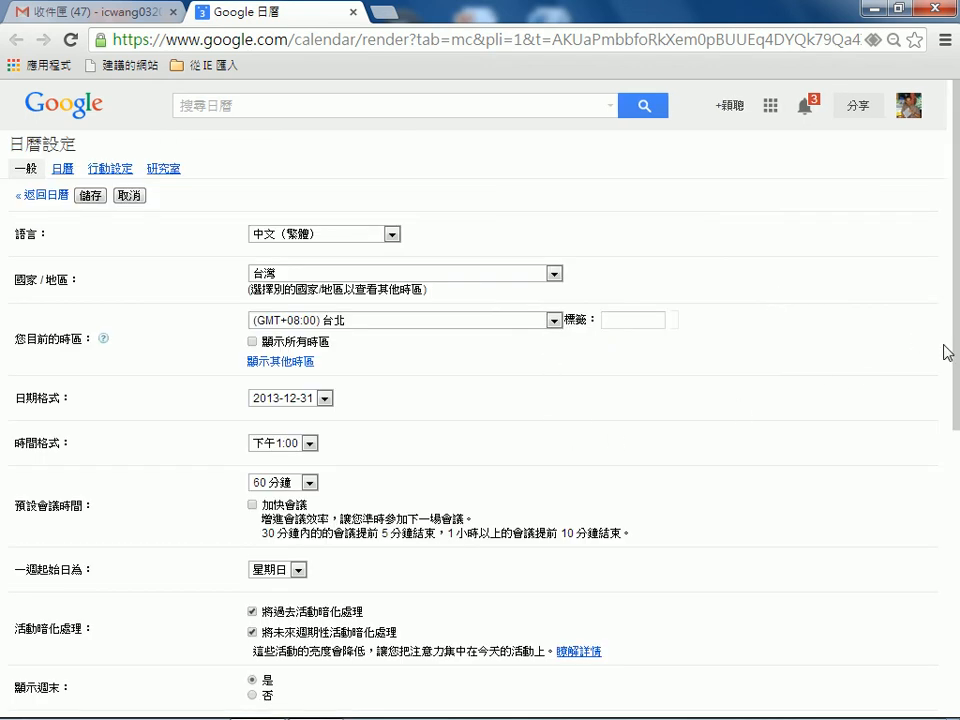
scroll(957, 459, down, 1)
scroll(957, 459, down, 5)
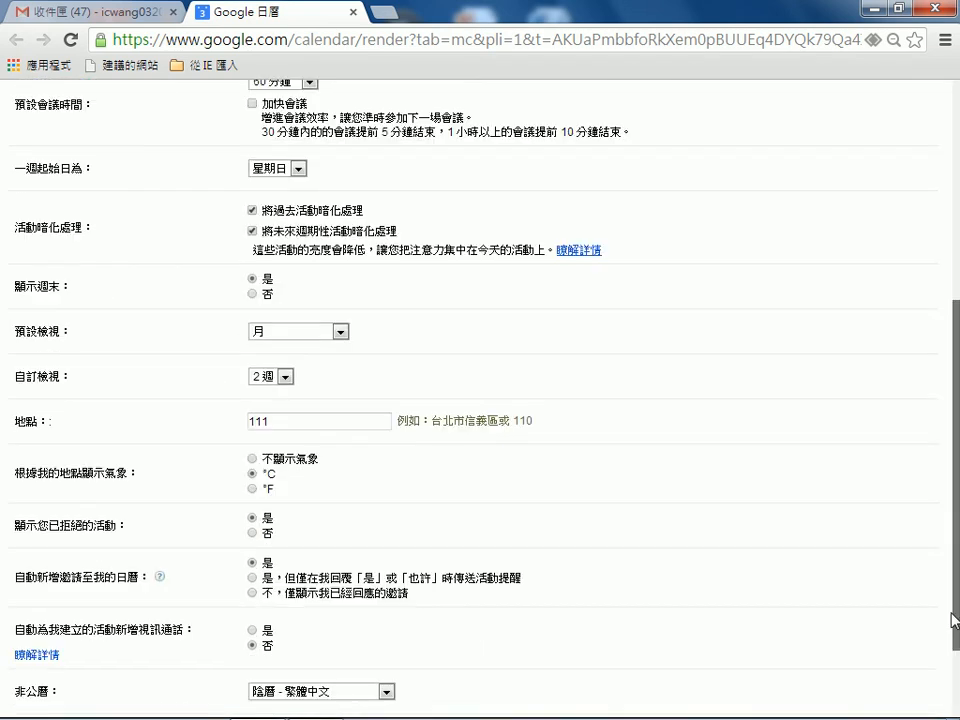
drag(339, 302, 122, 300)
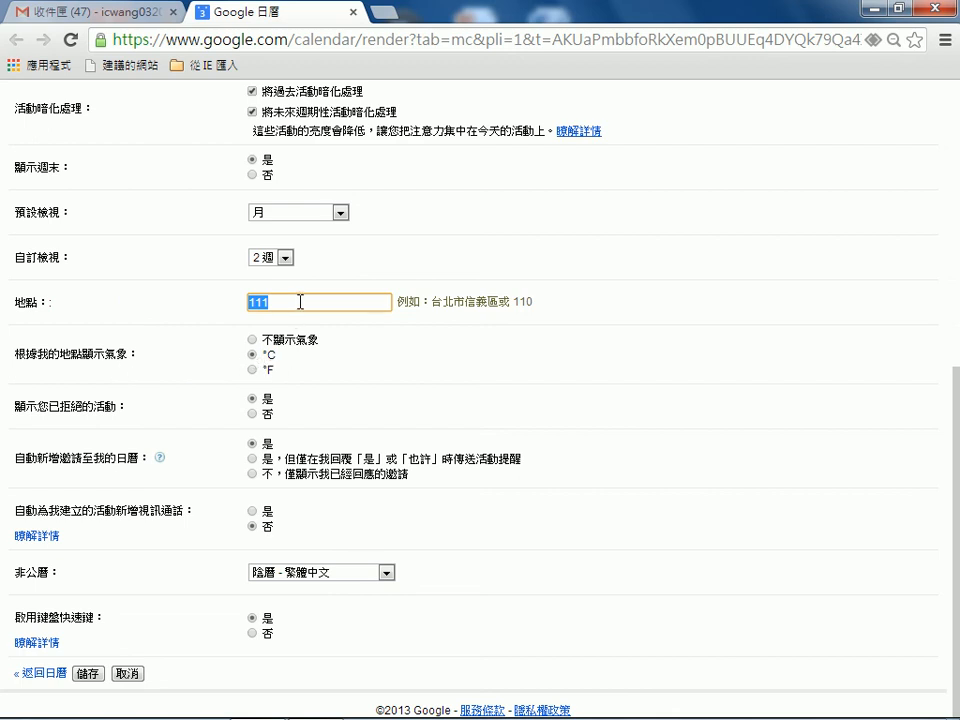
text(台北市士林區)
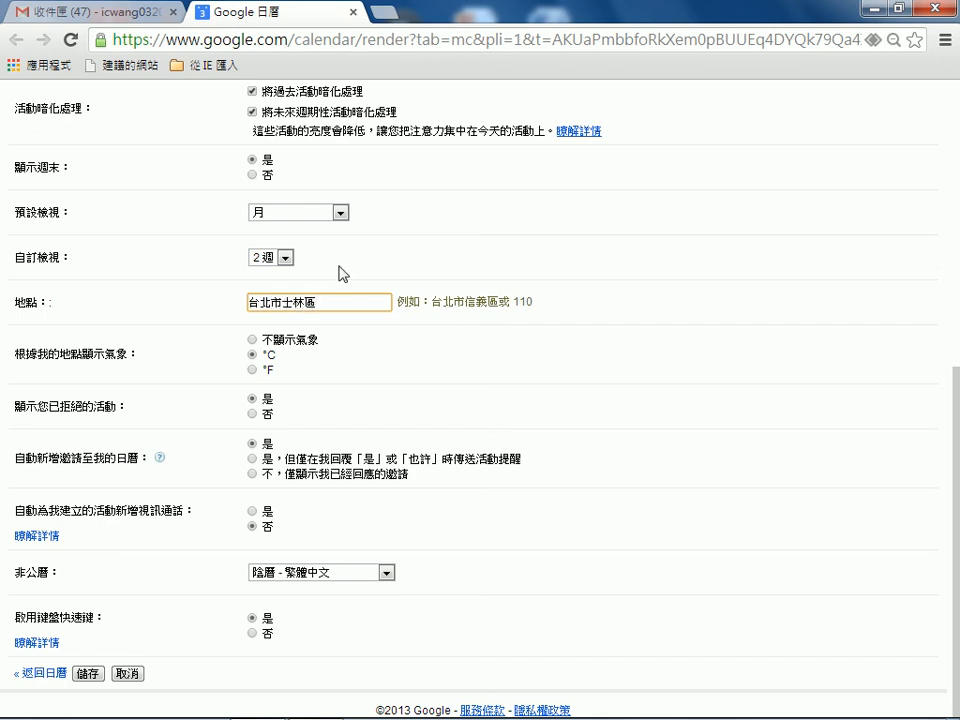
click(86, 675)
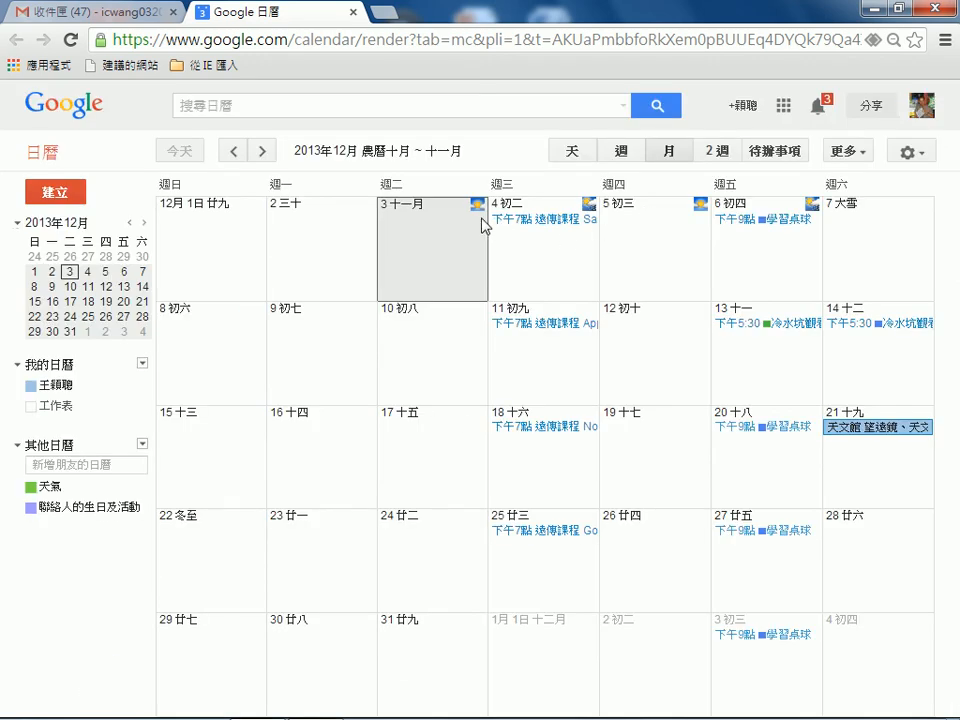
Enlarge the page to 150% and examine the weather icons on the December 3 to 6 day cells
mouse_move(480, 214)
key(ctrl+plus)
key(ctrl+plus)
key(ctrl+plus)
key(ctrl+plus)
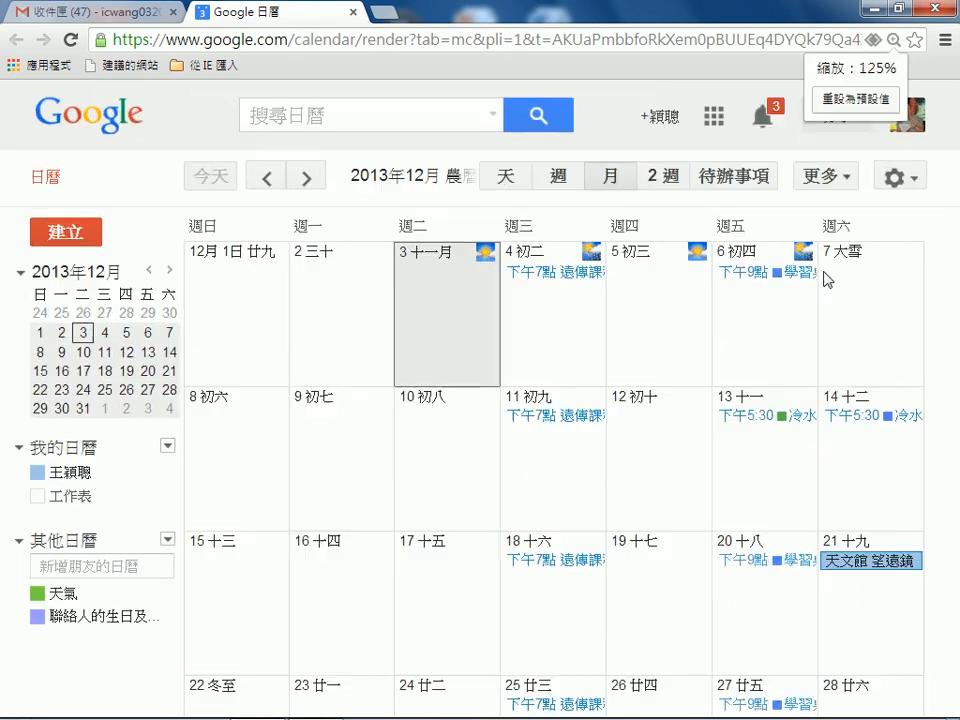
key(ctrl+plus)
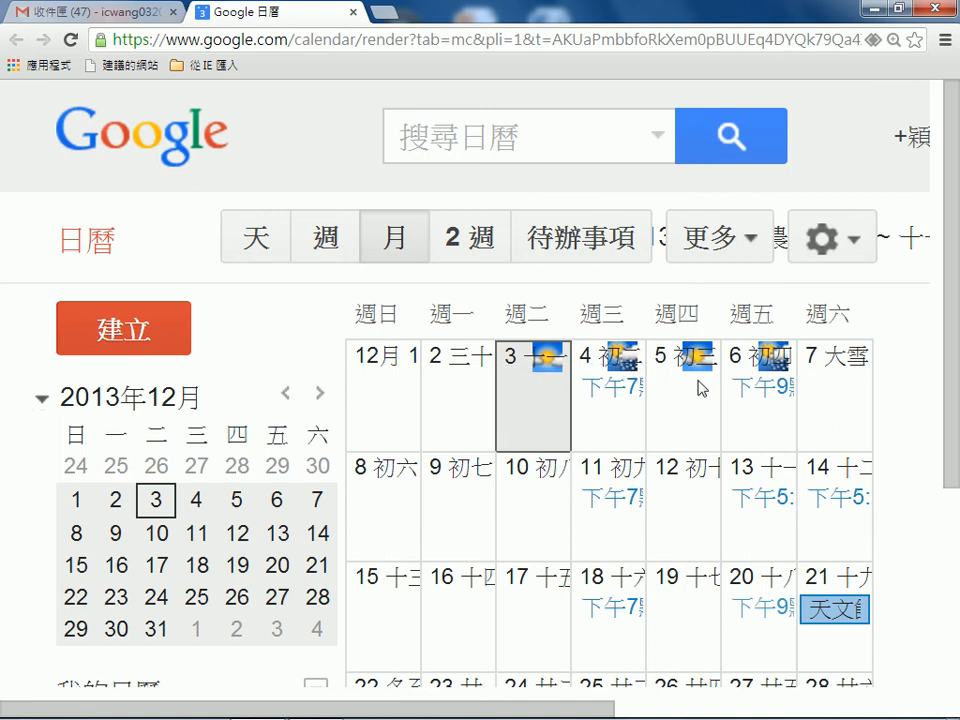
key(ctrl+minus)
key(ctrl+minus)
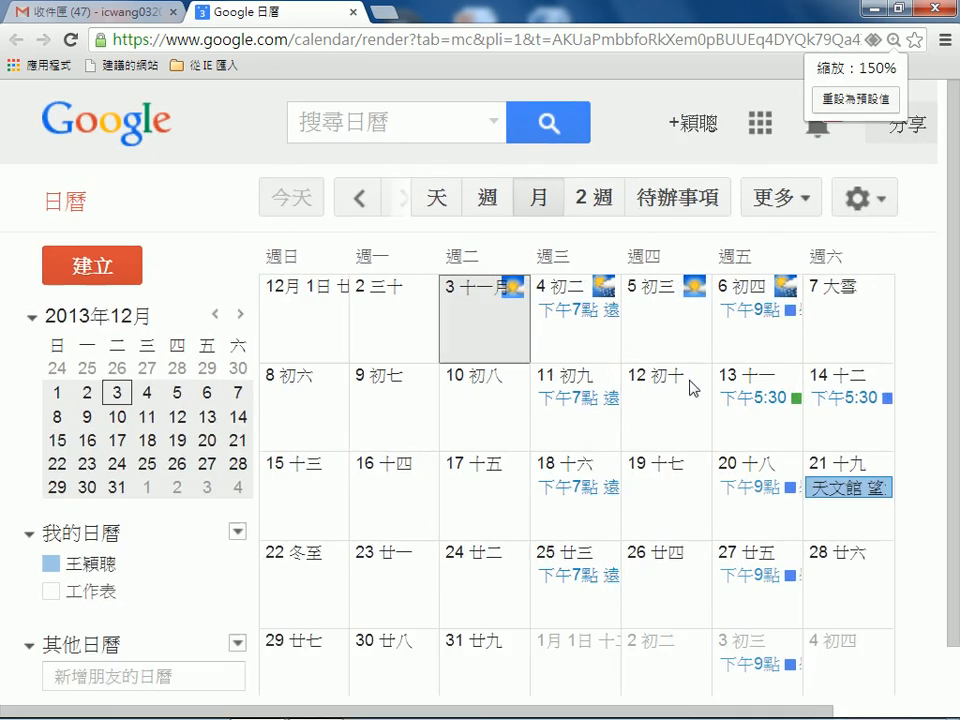
mouse_move(697, 293)
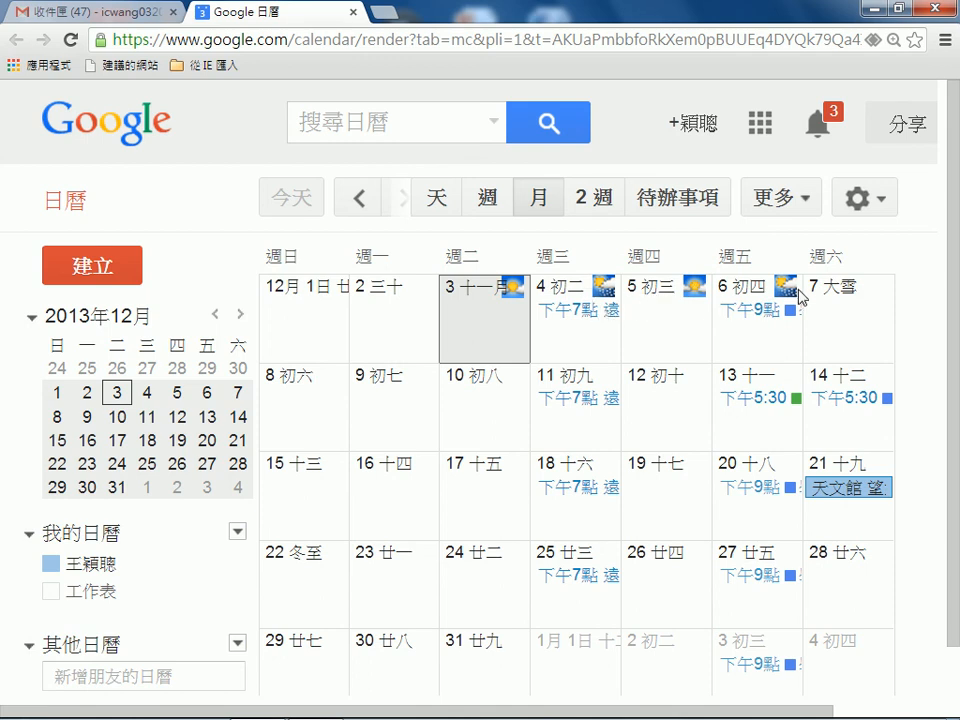
Review the location, weather display and 非公曆 options in the general calendar settings and save them
click(880, 200)
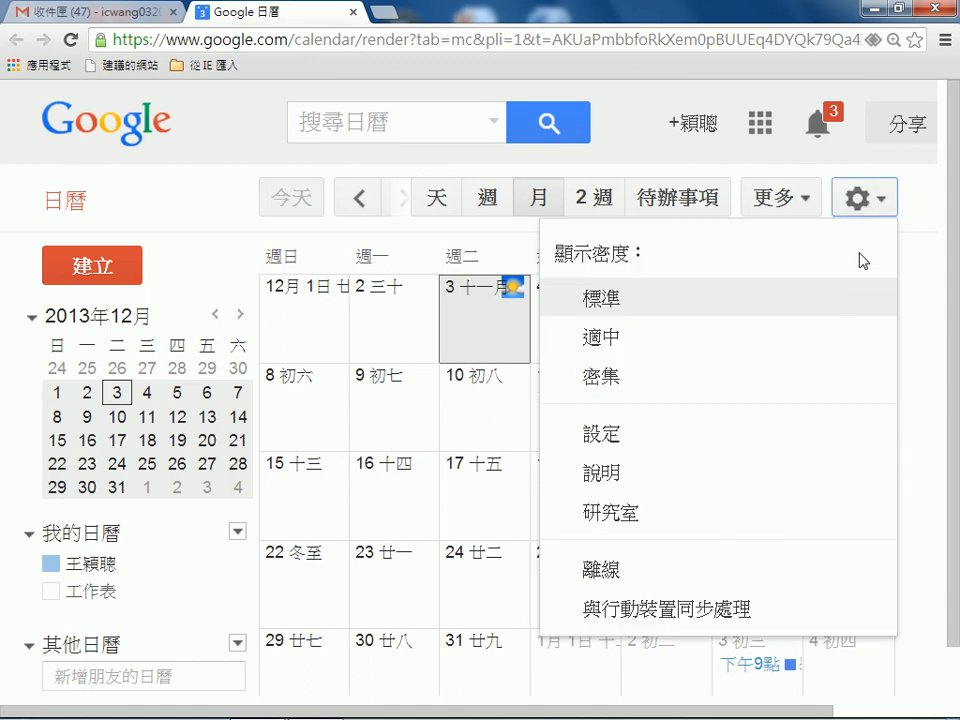
click(651, 440)
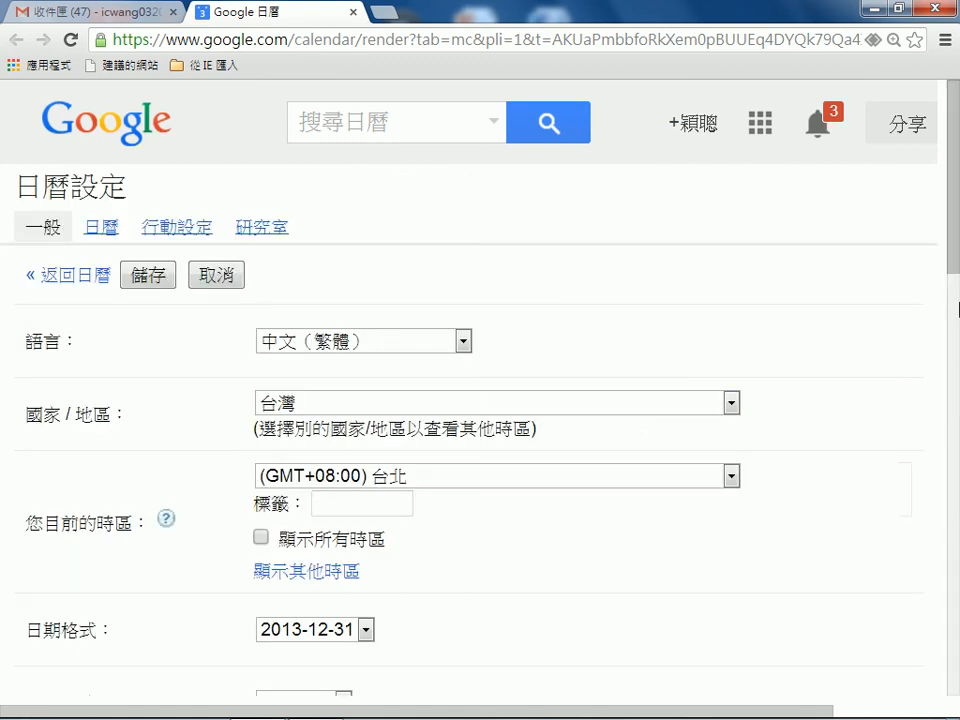
scroll(943, 317, down, 5)
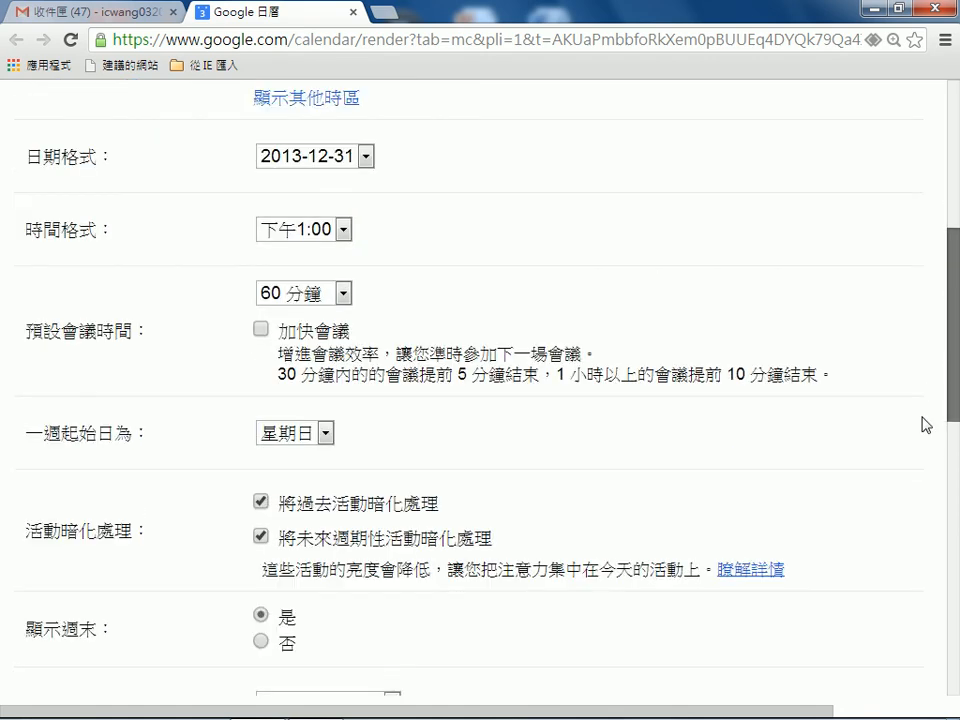
scroll(925, 424, down, 1)
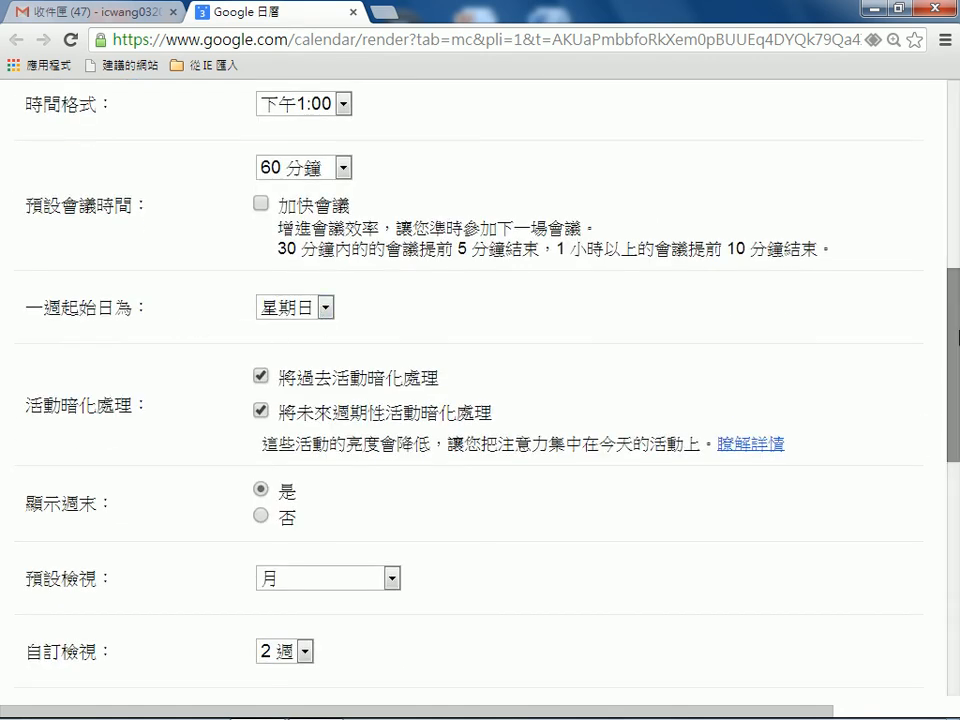
drag(957, 353, 945, 467)
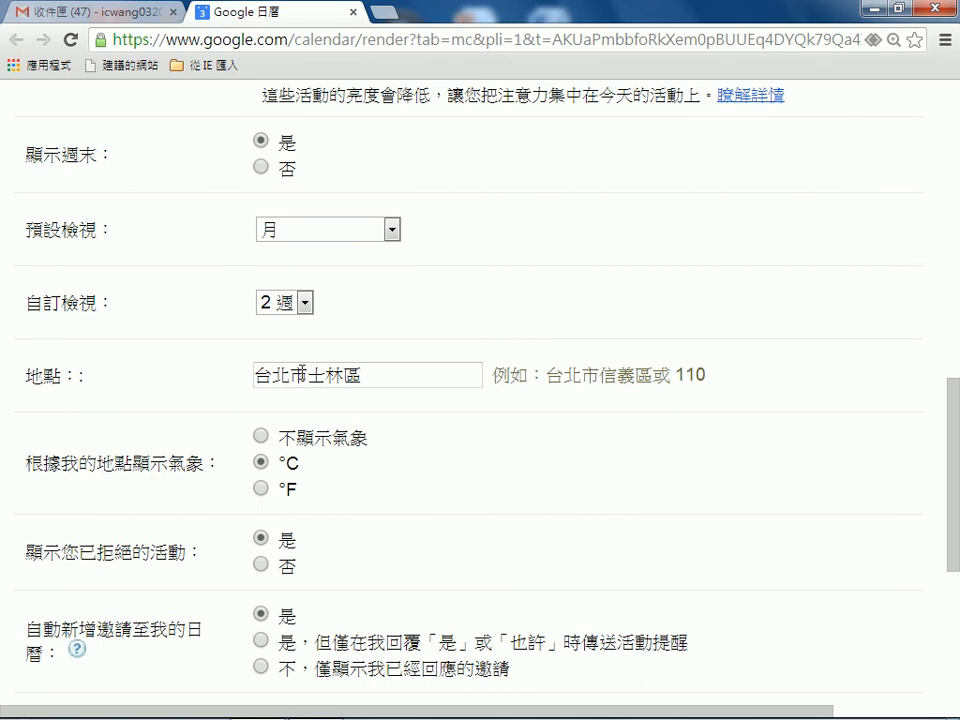
drag(352, 378, 238, 369)
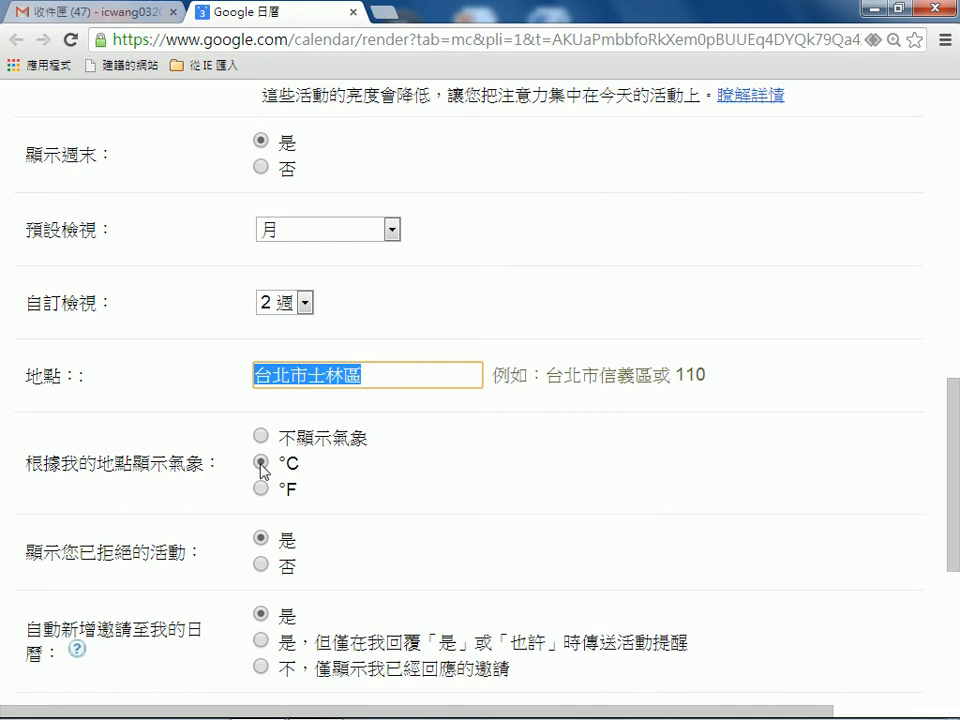
drag(955, 503, 957, 645)
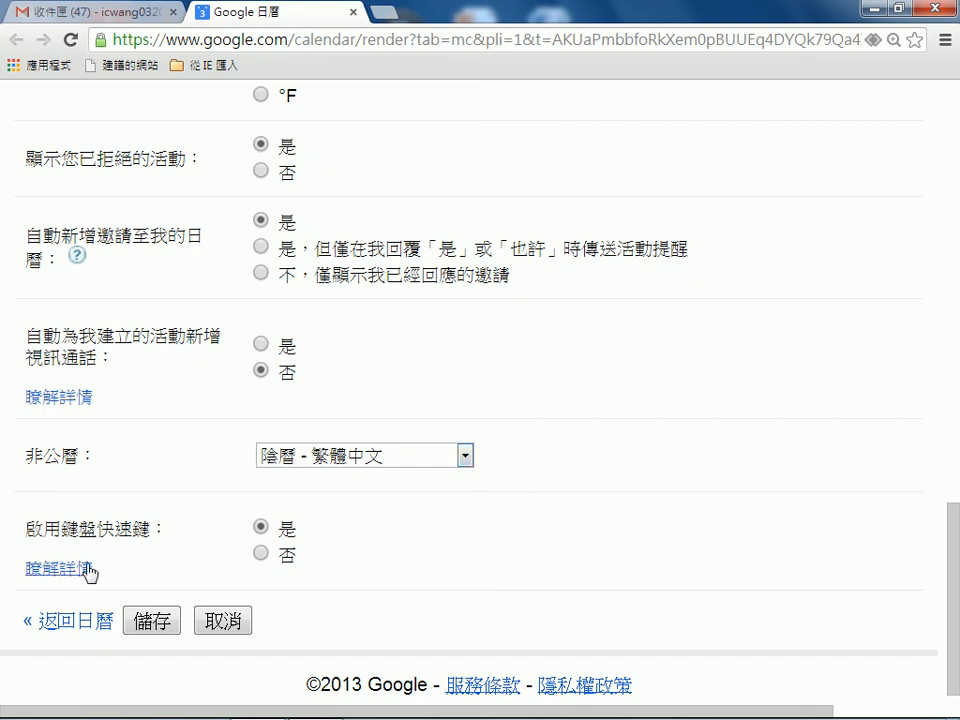
click(150, 622)
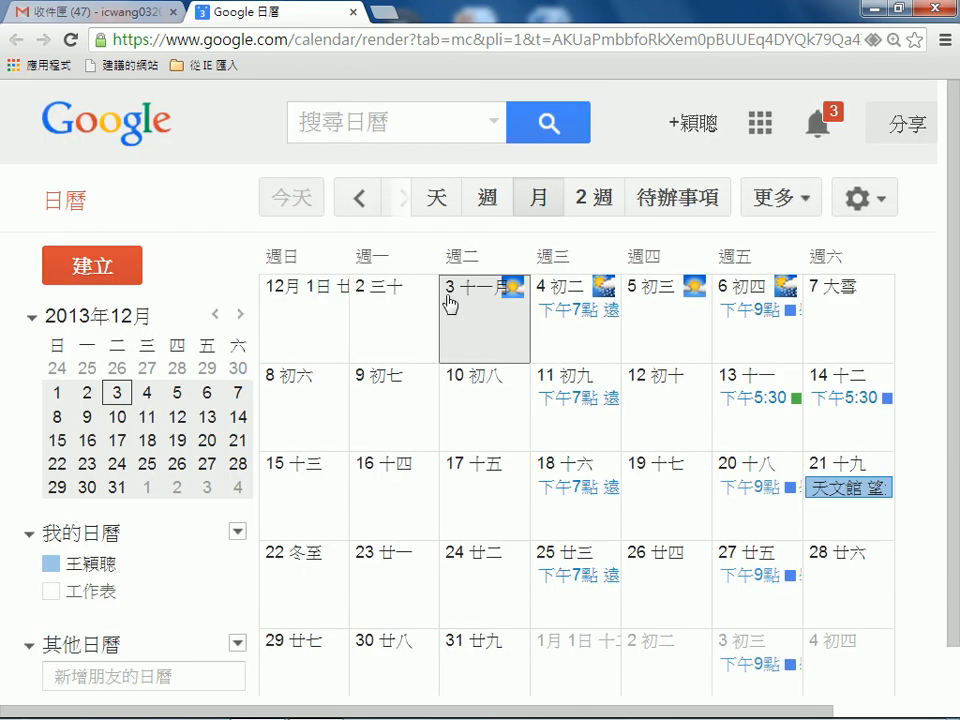